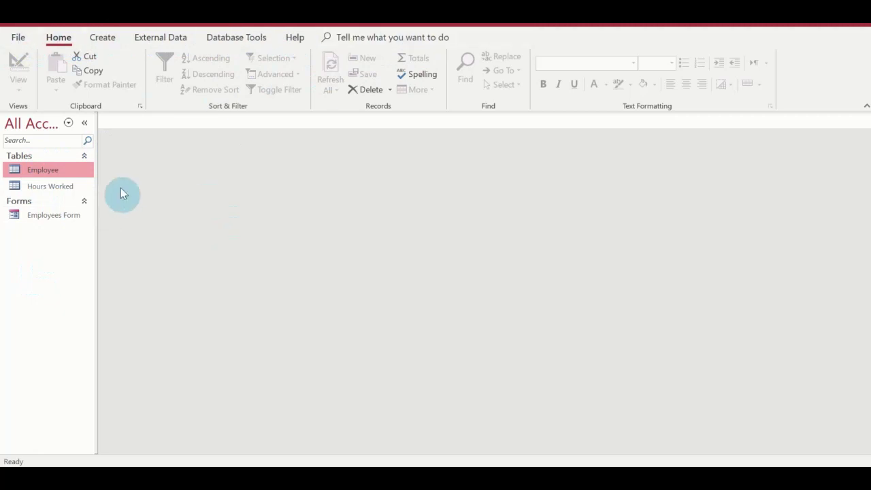
# Create a basic report from the Employee table
pyautogui.click(37, 181)
pyautogui.click(43, 170)
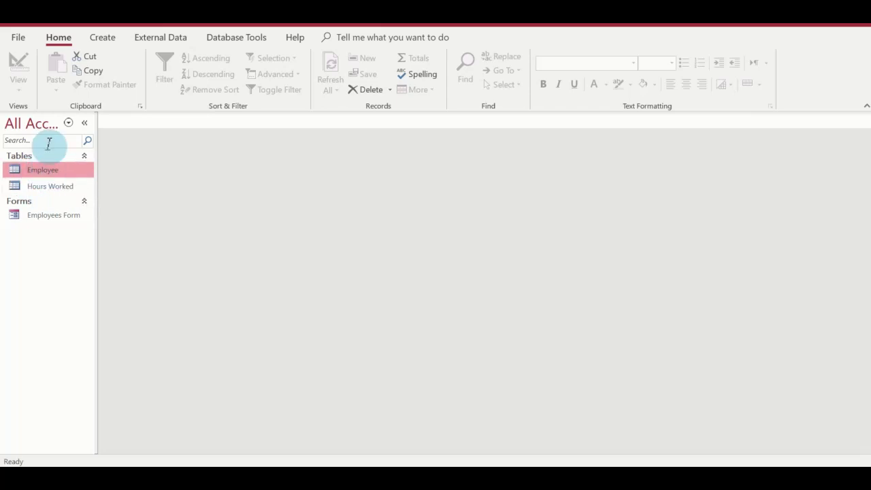
pyautogui.click(102, 38)
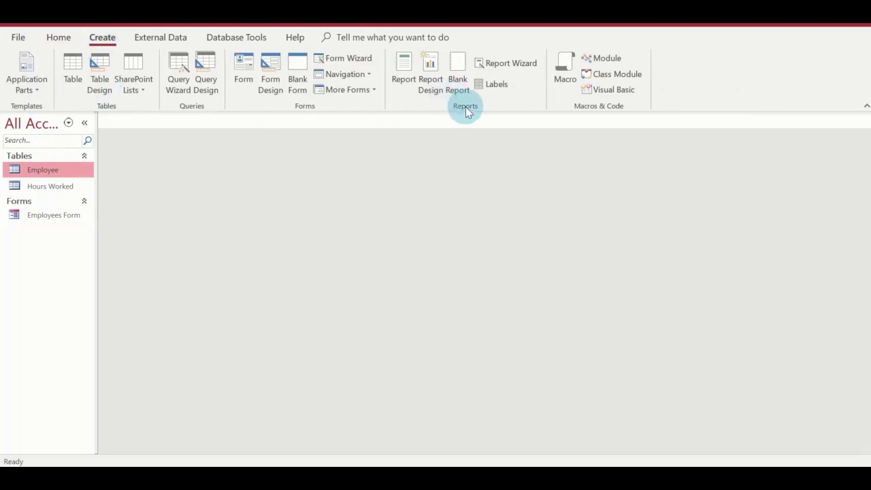
pyautogui.click(402, 82)
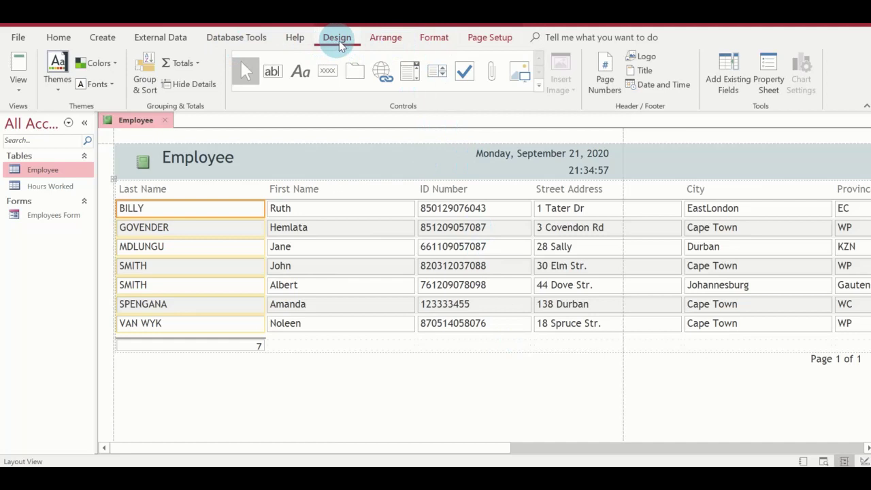
pyautogui.rightClick(136, 123)
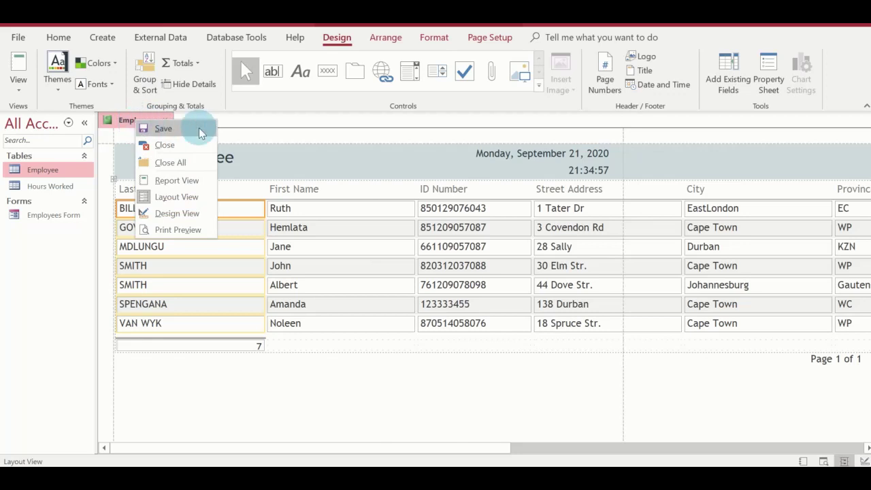
pyautogui.click(75, 277)
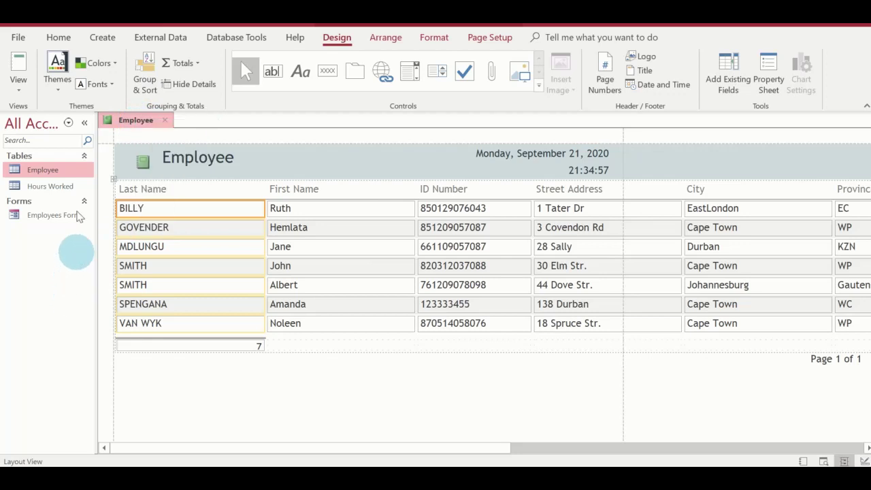
pyautogui.click(18, 38)
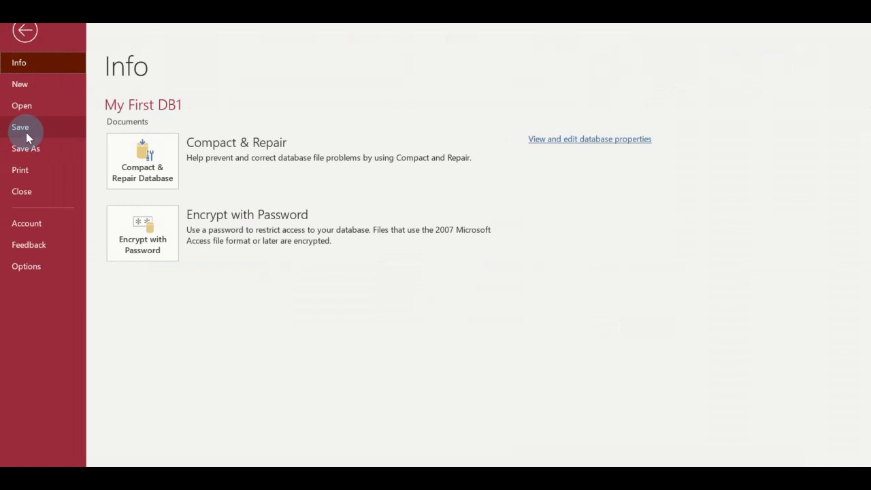
pyautogui.click(24, 30)
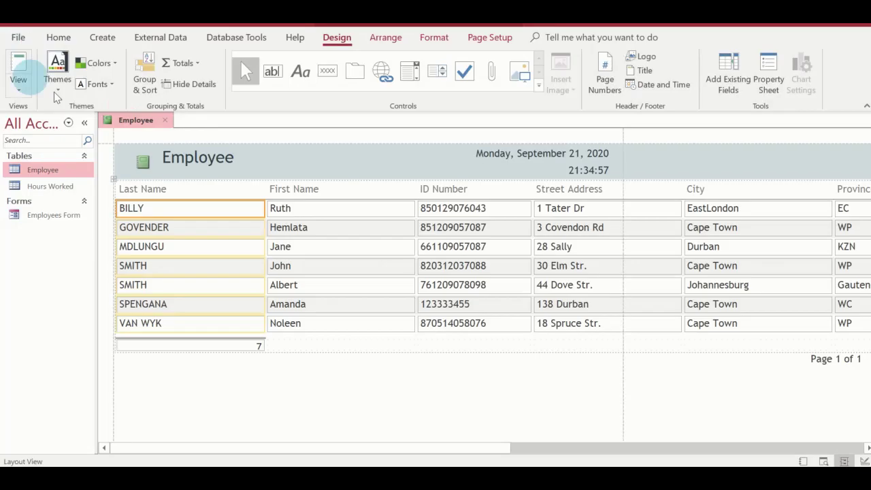
# Save the new report under the name ReportEmployee
pyautogui.rightClick(127, 119)
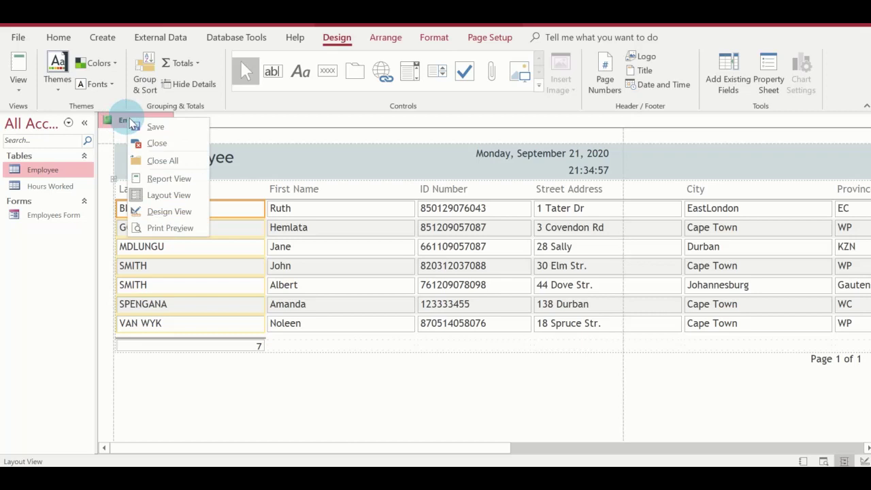
pyautogui.click(160, 126)
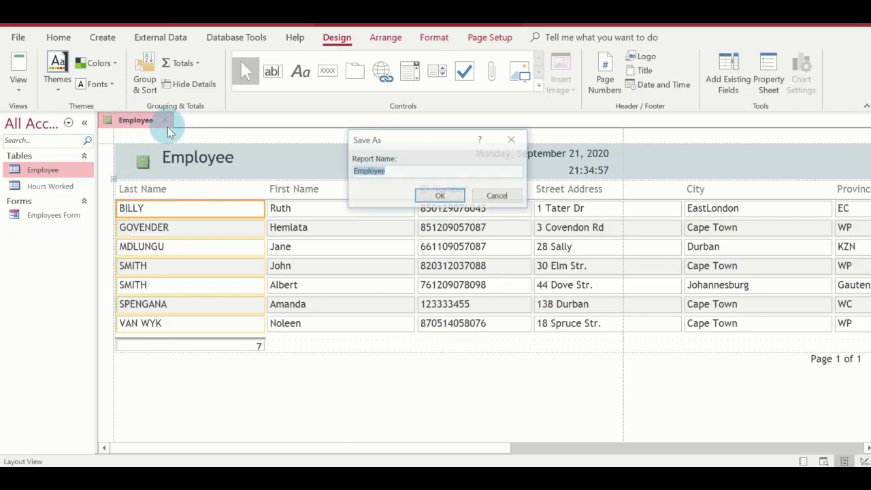
pyautogui.click(395, 170)
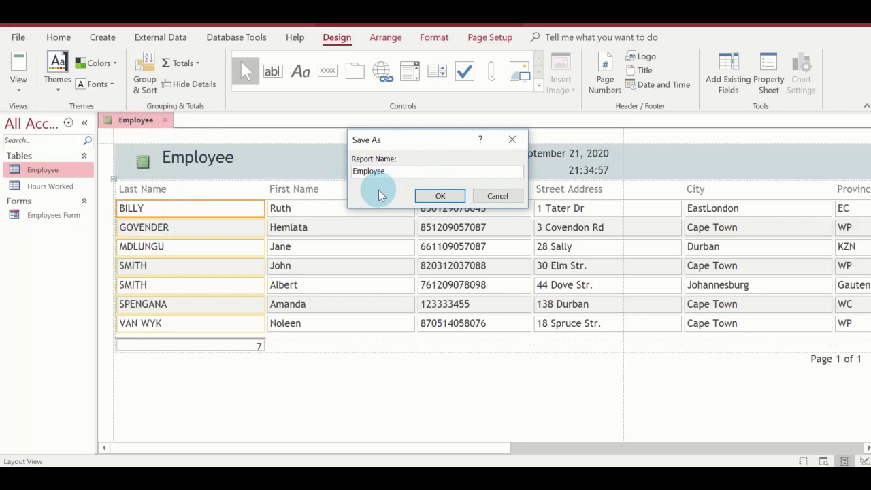
pyautogui.write('Report_')
pyautogui.click(439, 195)
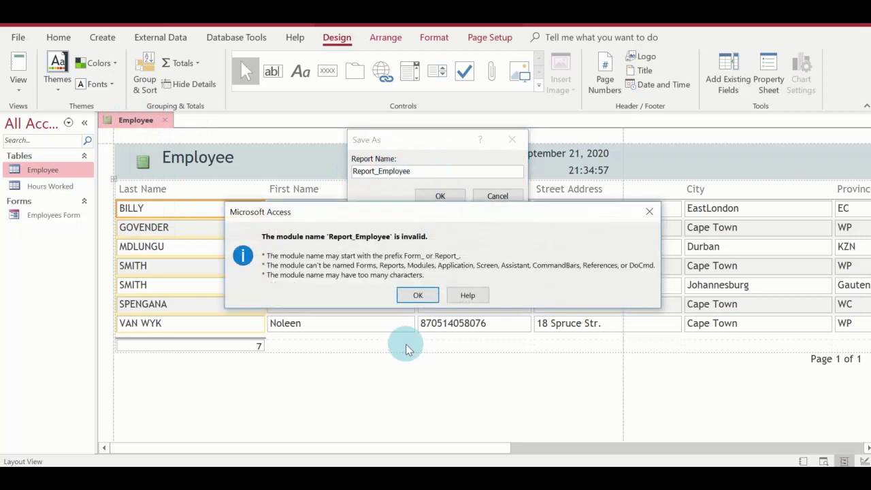
pyautogui.click(427, 297)
pyautogui.press('BackSpace')
pyautogui.click(441, 195)
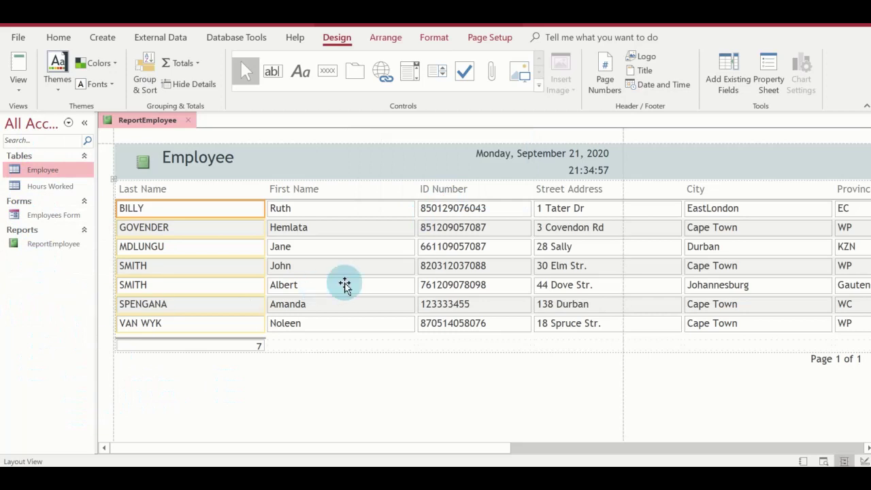
pyautogui.rightClick(137, 124)
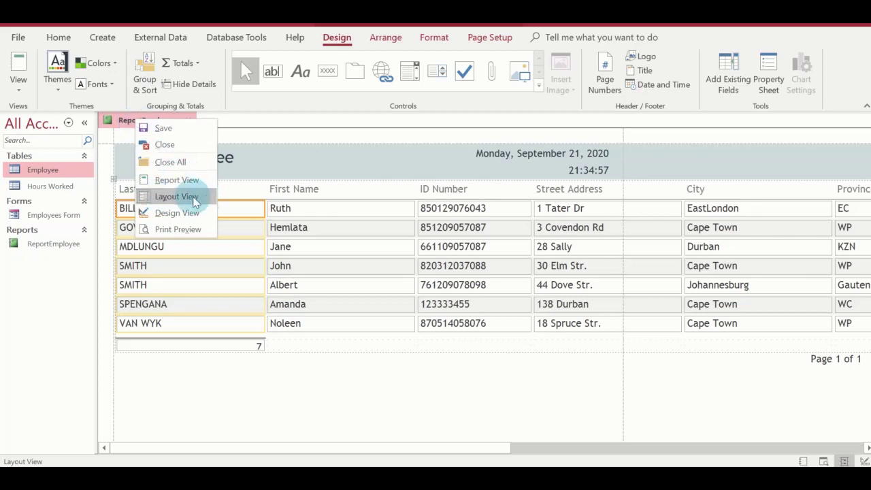
pyautogui.click(163, 230)
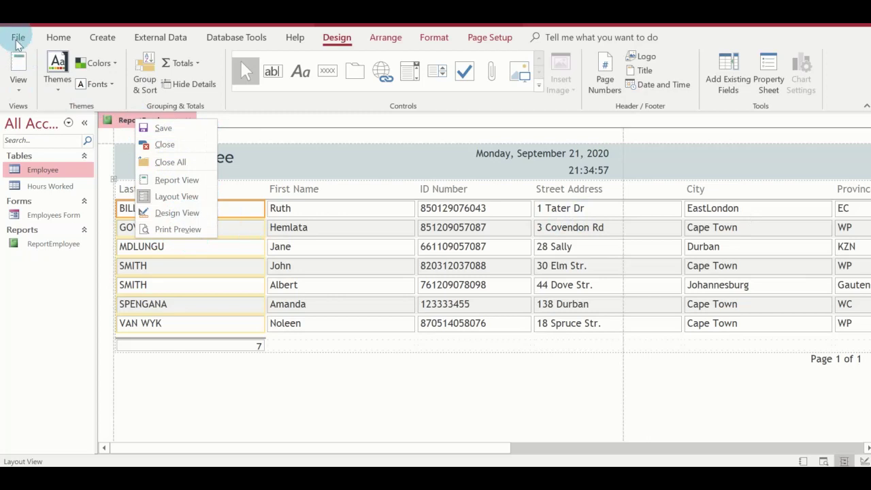
pyautogui.click(46, 101)
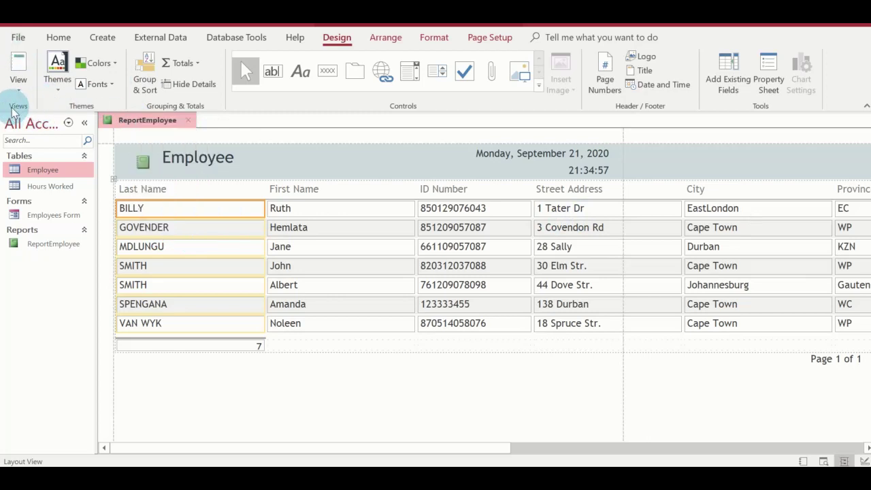
pyautogui.click(61, 38)
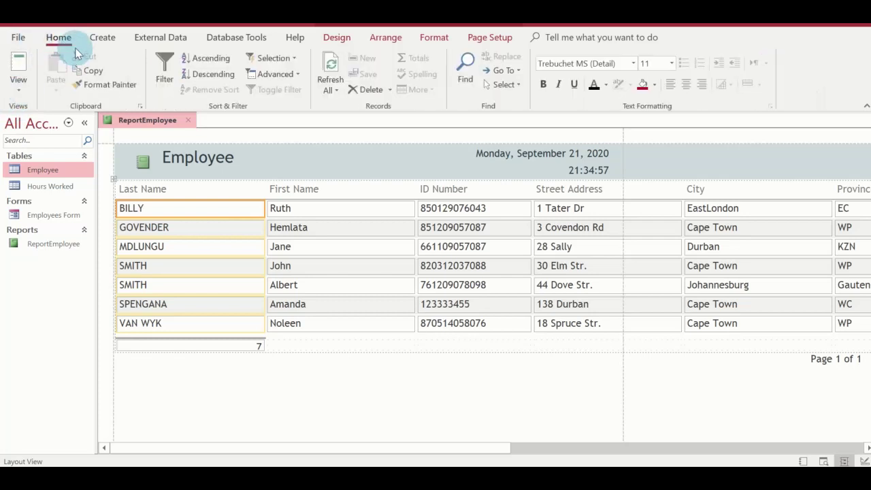
pyautogui.click(19, 88)
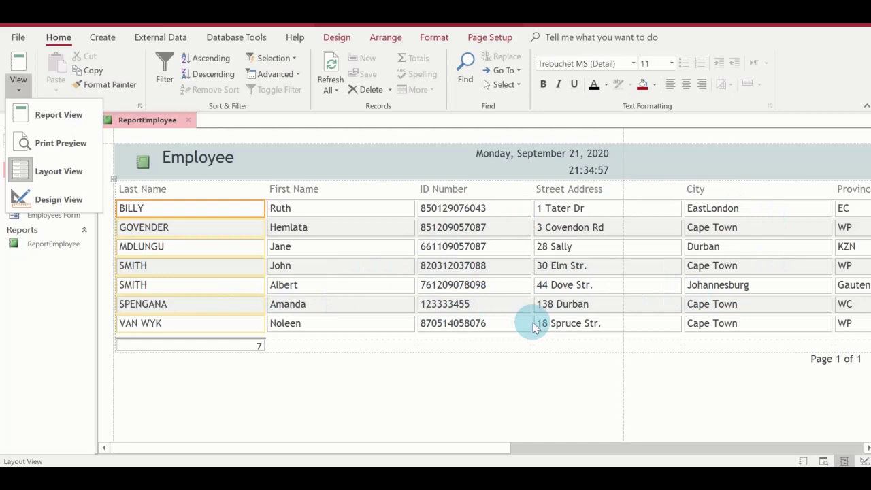
pyautogui.click(384, 447)
pyautogui.moveTo(428, 457); pyautogui.dragTo(345, 395)
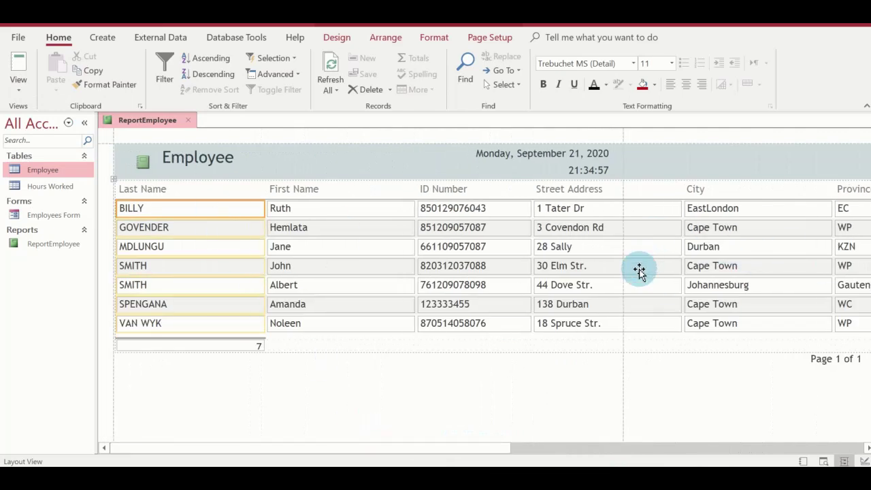
pyautogui.click(18, 91)
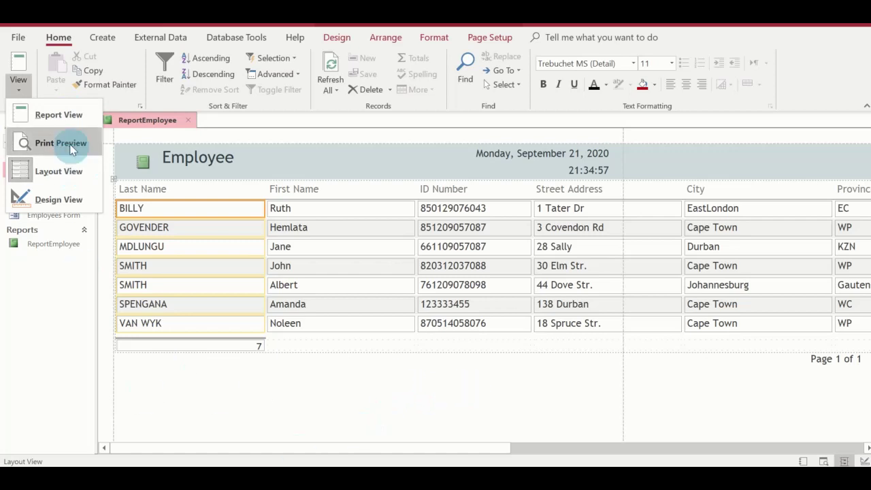
pyautogui.click(165, 393)
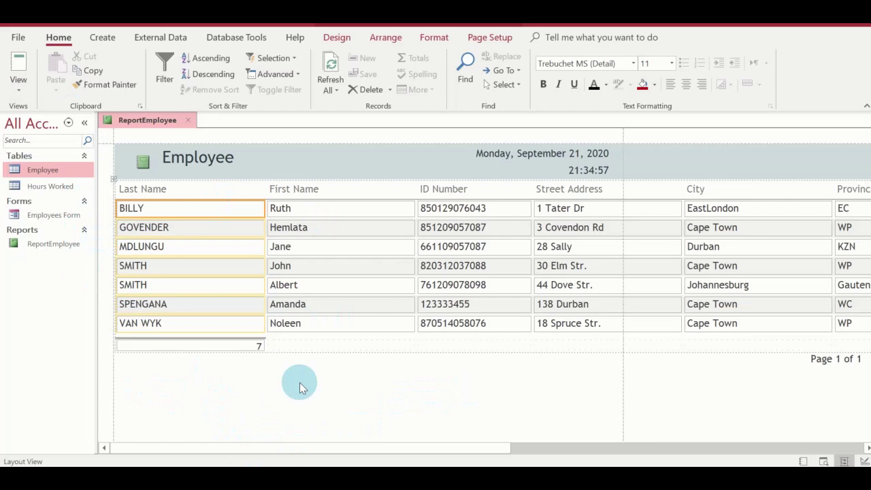
pyautogui.click(219, 385)
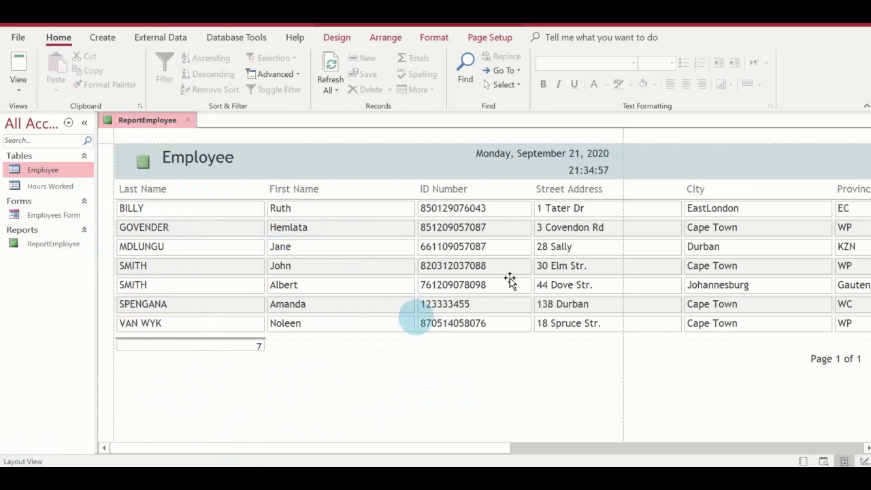
pyautogui.moveTo(330, 447); pyautogui.dragTo(297, 454)
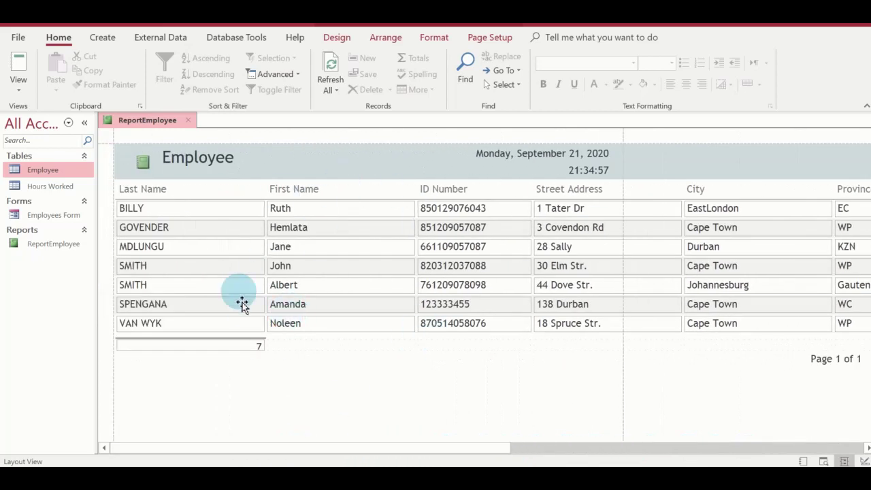
# Narrow the report's Last Name column to just fit its longest entries
pyautogui.click(184, 208)
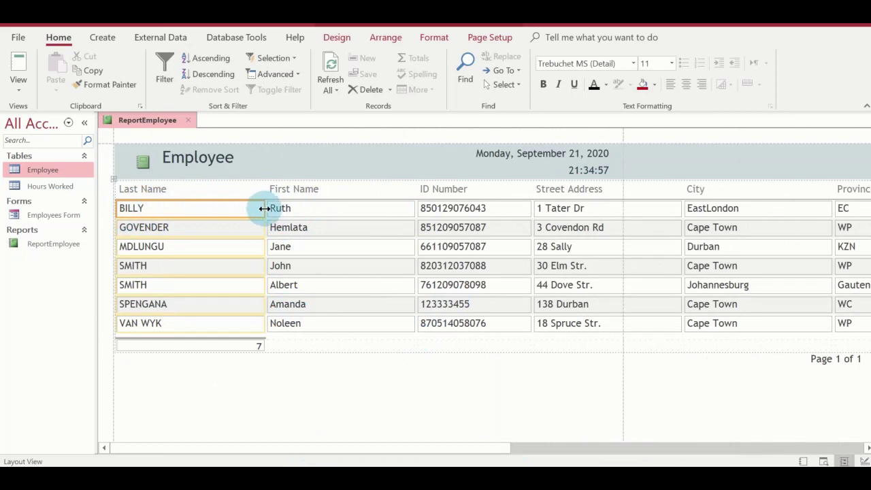
pyautogui.moveTo(264, 208); pyautogui.dragTo(207, 207)
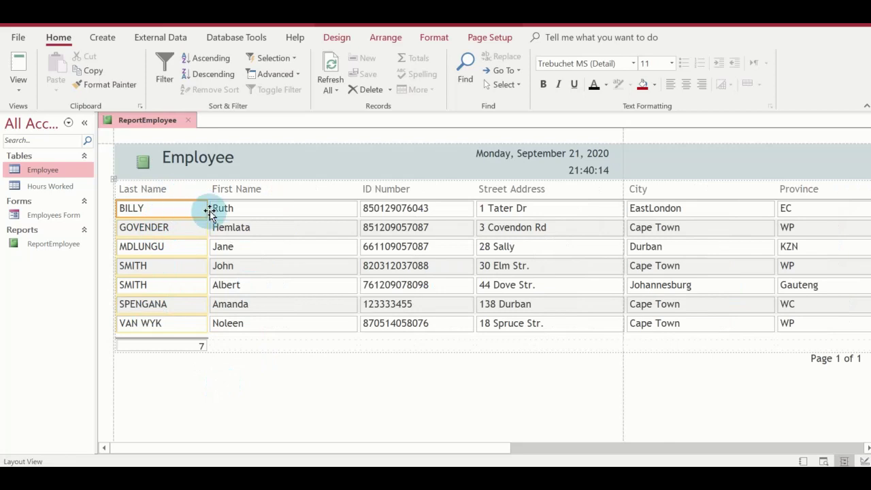
pyautogui.moveTo(206, 210); pyautogui.dragTo(192, 209)
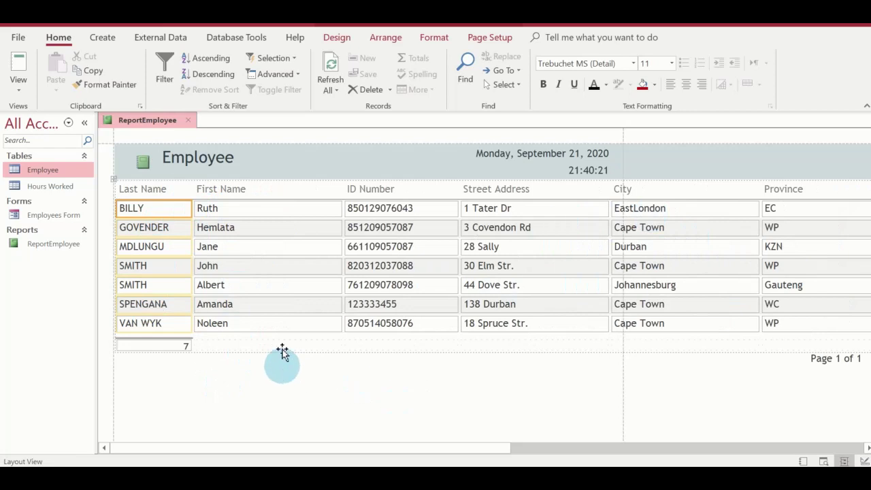
# Narrow the First Name column until it is only slightly wider than its heading
pyautogui.click(272, 208)
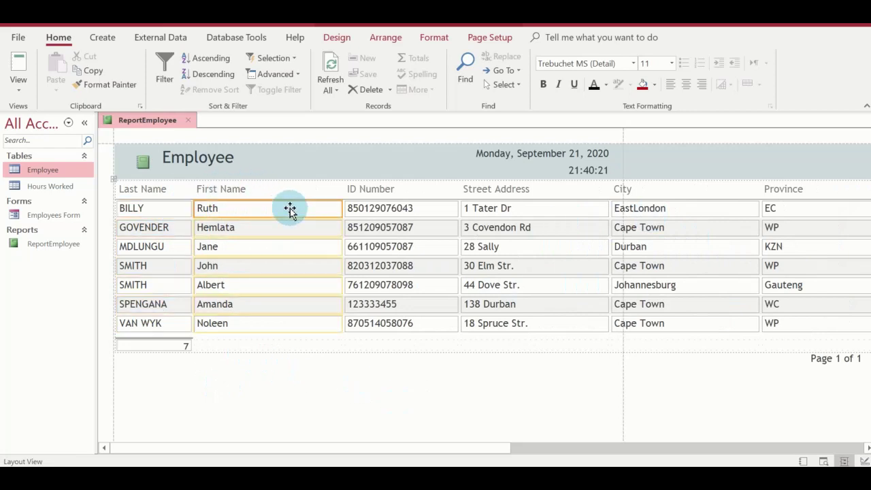
pyautogui.click(343, 208)
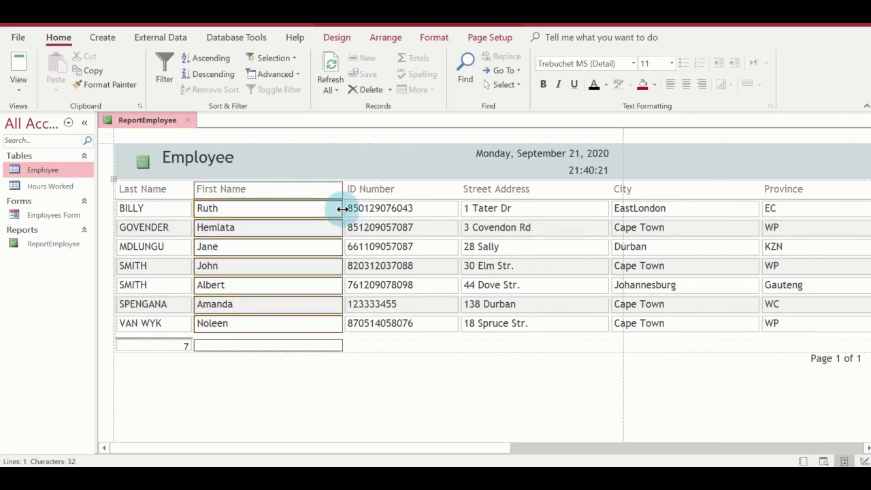
pyautogui.moveTo(342, 208); pyautogui.dragTo(274, 206)
pyautogui.click(266, 380)
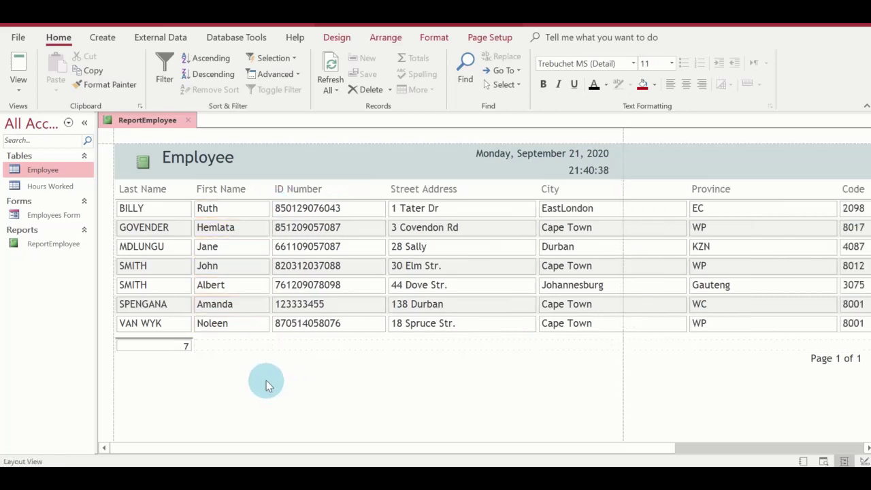
pyautogui.click(267, 246)
pyautogui.click(261, 247)
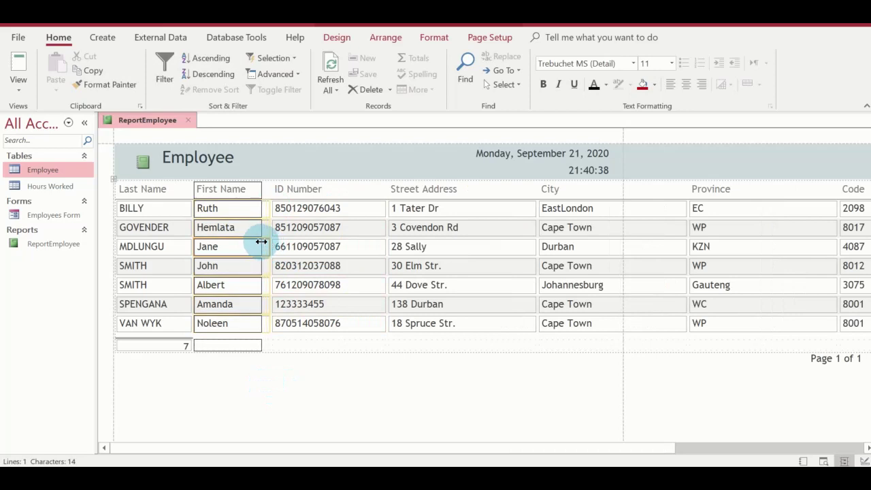
pyautogui.moveTo(254, 241); pyautogui.dragTo(249, 242)
pyautogui.click(301, 404)
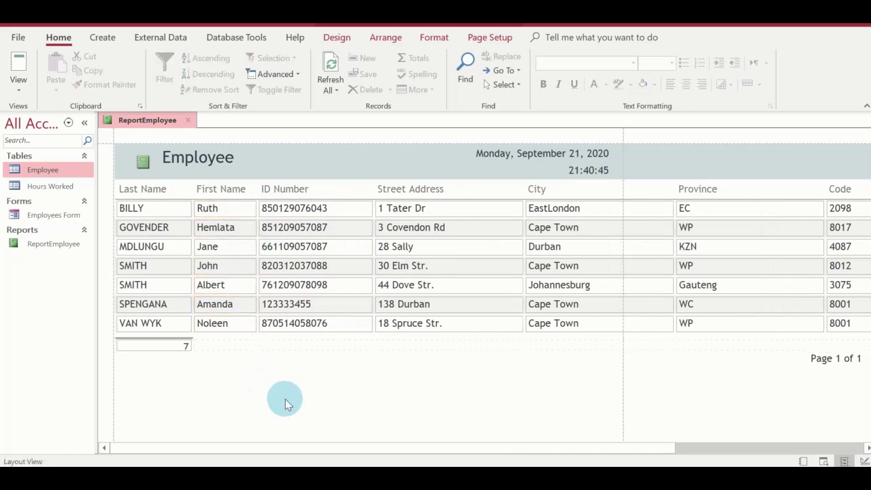
# Narrow the ID Number and Street Address columns to fit closely around their contents
pyautogui.click(306, 228)
pyautogui.moveTo(374, 229); pyautogui.dragTo(338, 229)
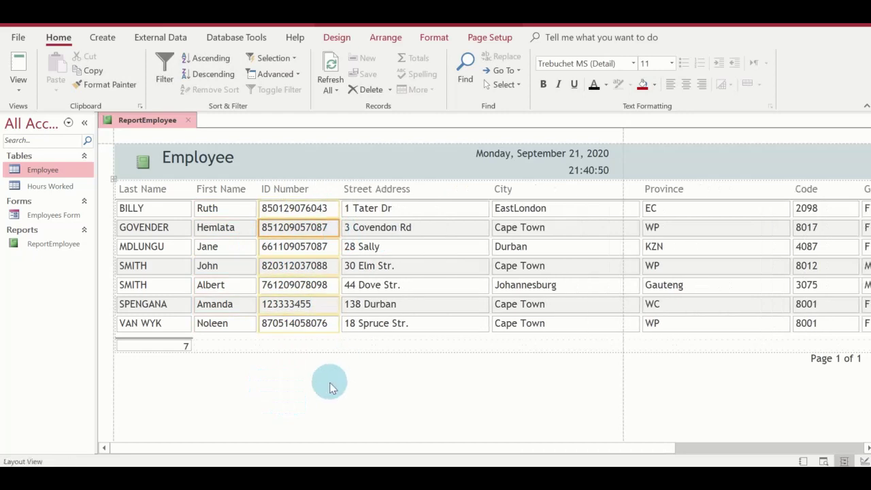
pyautogui.click(417, 246)
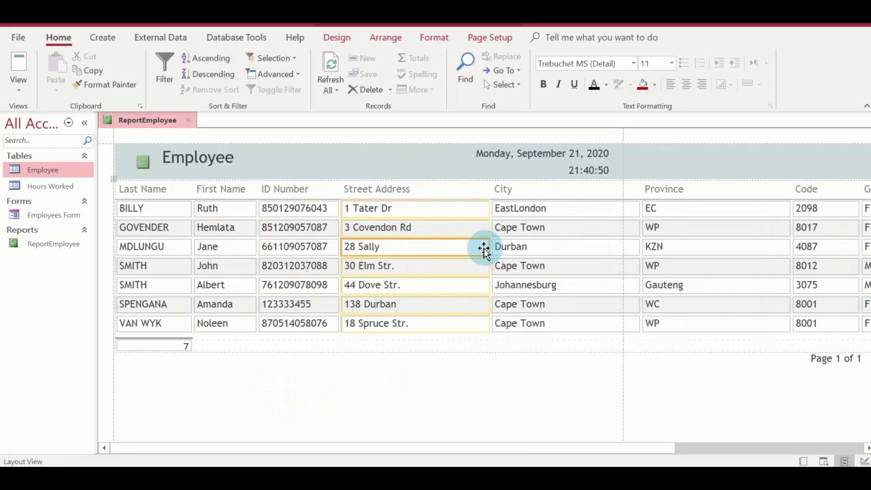
pyautogui.click(453, 211)
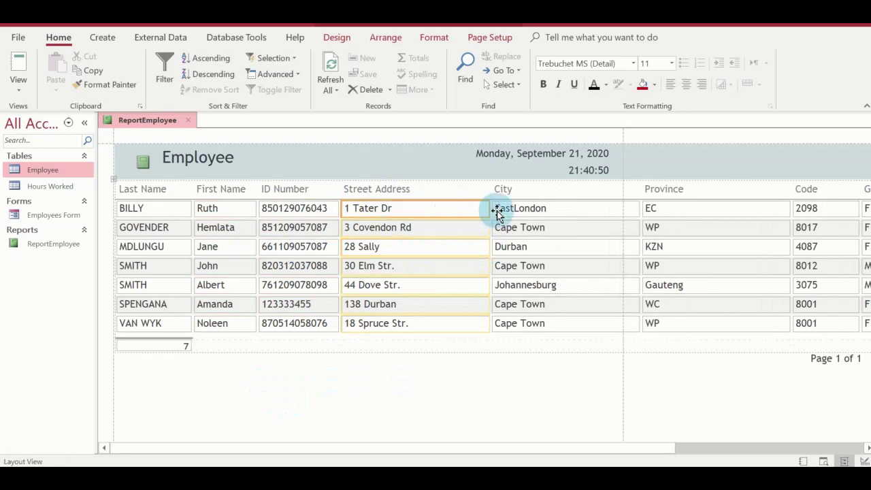
pyautogui.click(489, 209)
pyautogui.moveTo(489, 209); pyautogui.dragTo(439, 211)
pyautogui.click(429, 410)
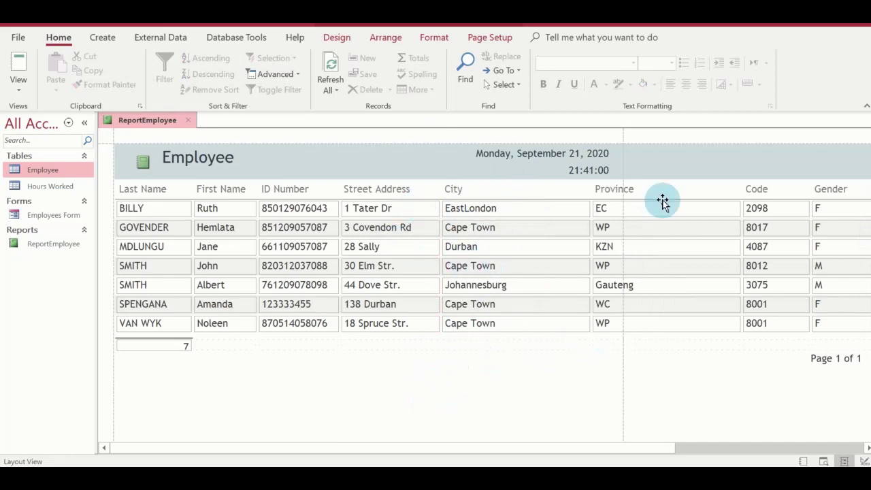
# Delete the Province column, including its heading, from the employee report
pyautogui.click(644, 189)
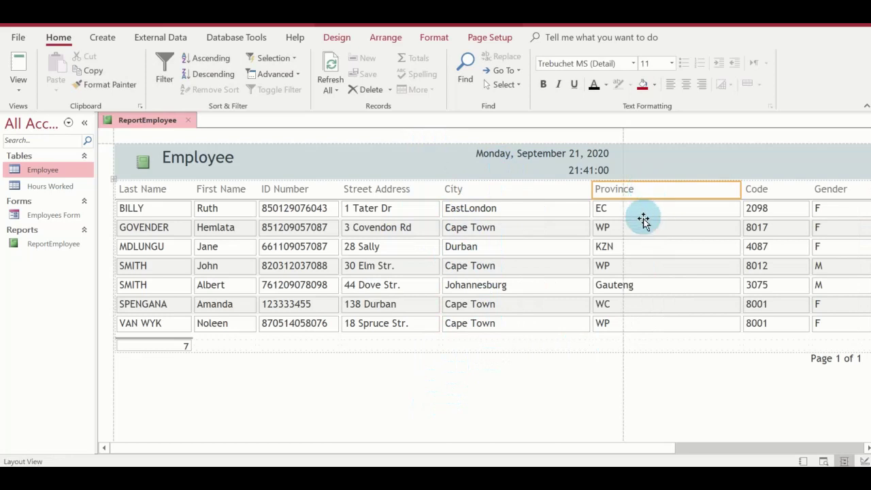
pyautogui.click(644, 228)
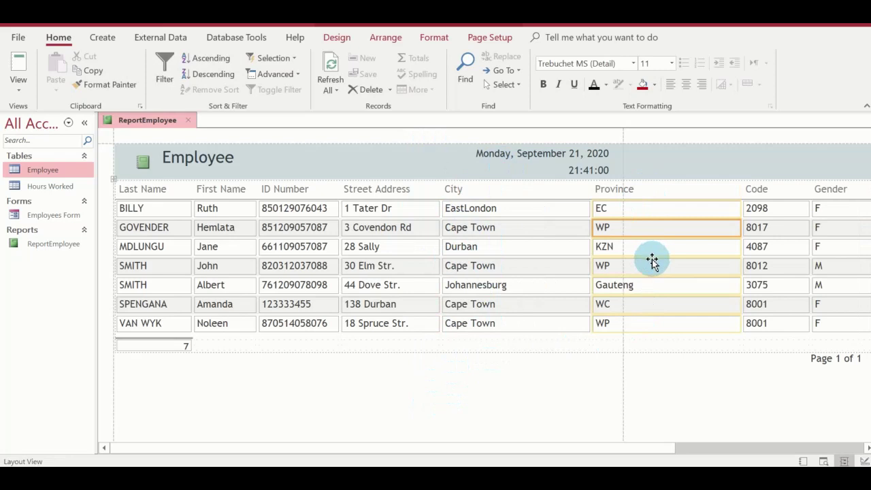
pyautogui.click(642, 209)
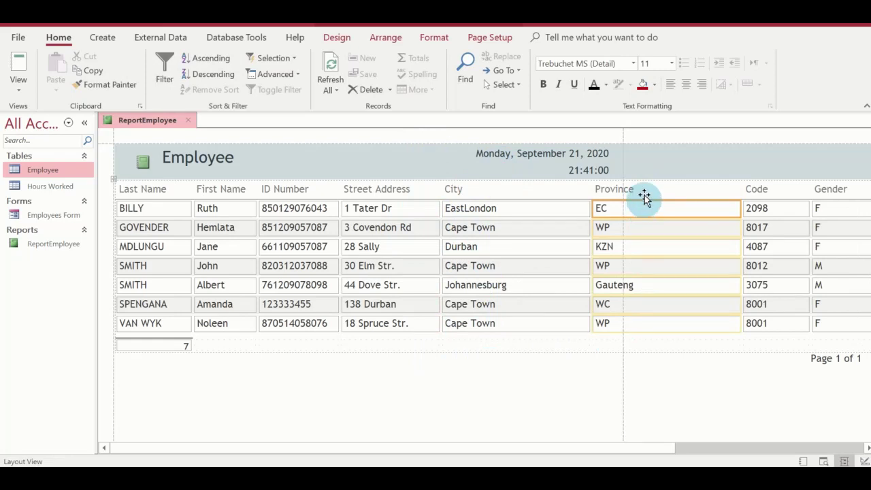
pyautogui.click(645, 192)
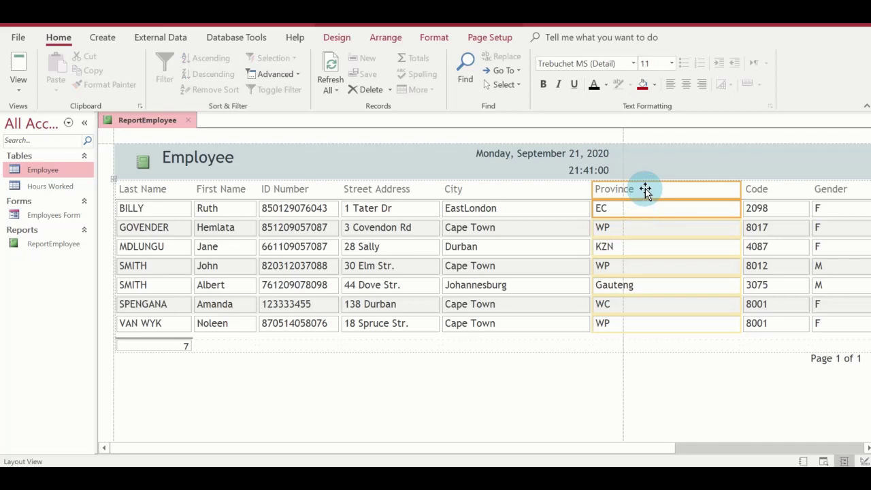
pyautogui.rightClick(646, 190)
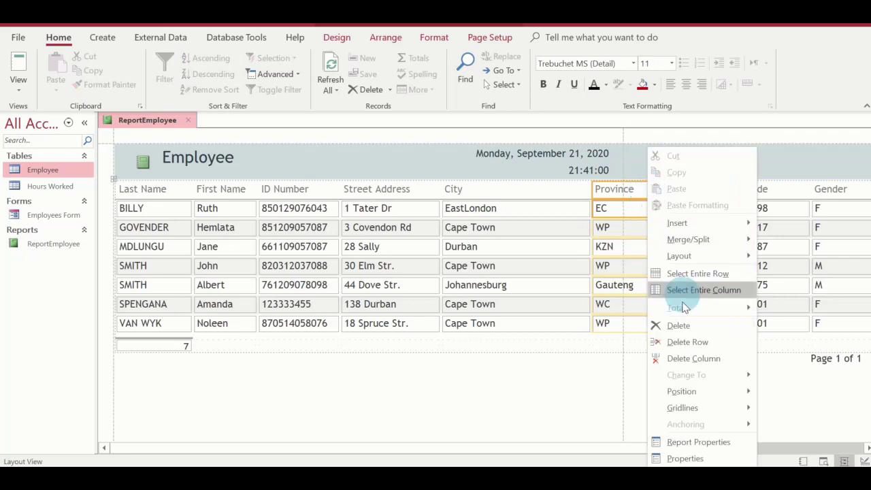
pyautogui.click(683, 357)
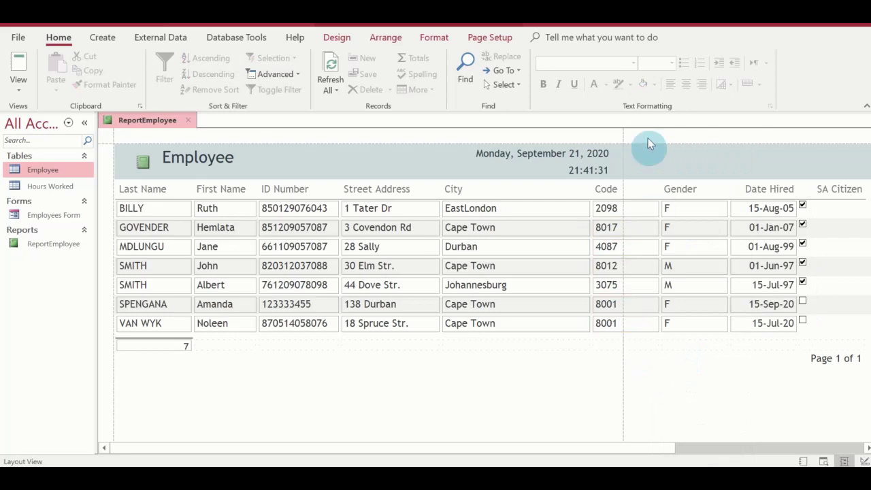
# Delete the Gender column from the report together with the selected logo beside the Employee title
pyautogui.click(682, 194)
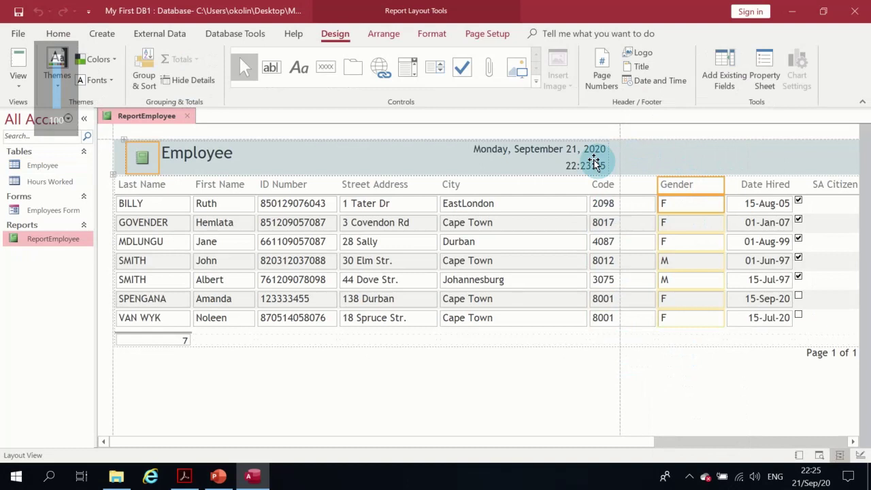
pyautogui.rightClick(675, 190)
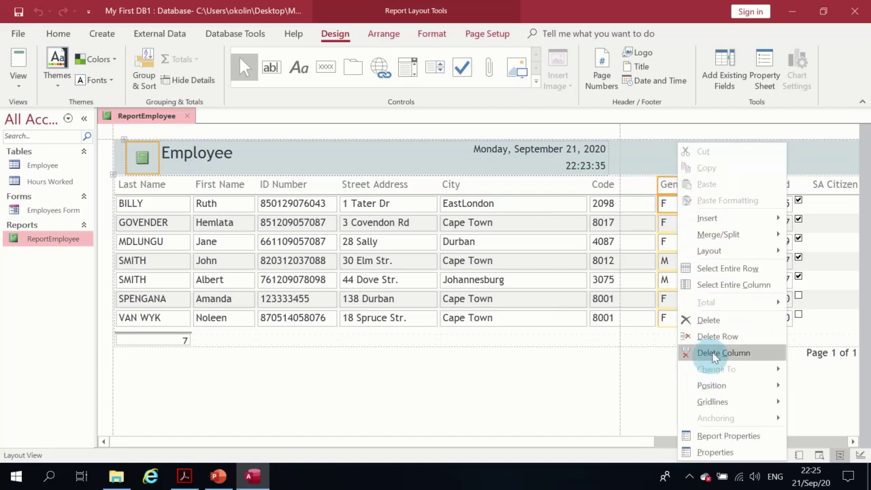
pyautogui.click(712, 351)
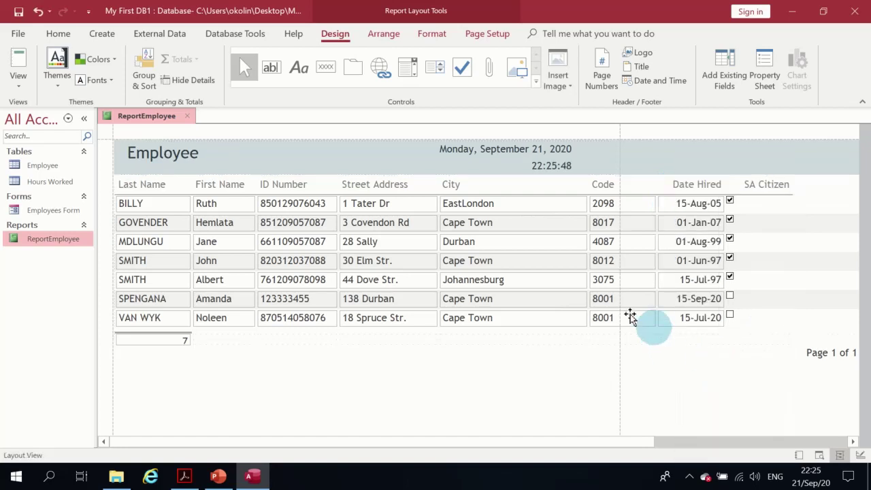
# Narrow the City column to just fit its longest entry, Johannesburg, on one line
pyautogui.click(514, 205)
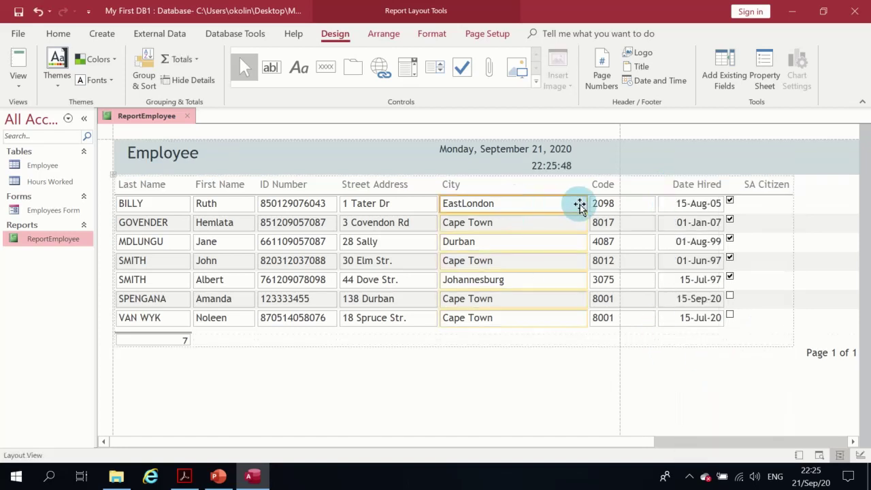
pyautogui.moveTo(584, 203); pyautogui.dragTo(504, 207)
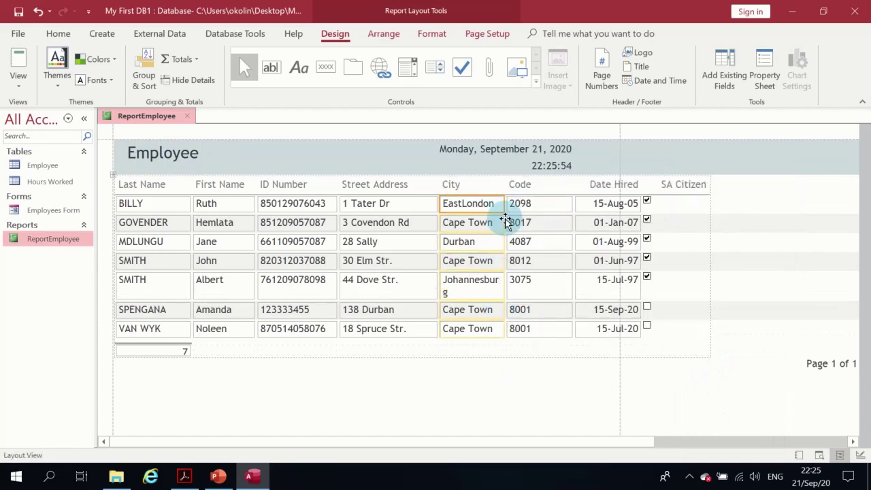
pyautogui.moveTo(502, 221); pyautogui.dragTo(516, 222)
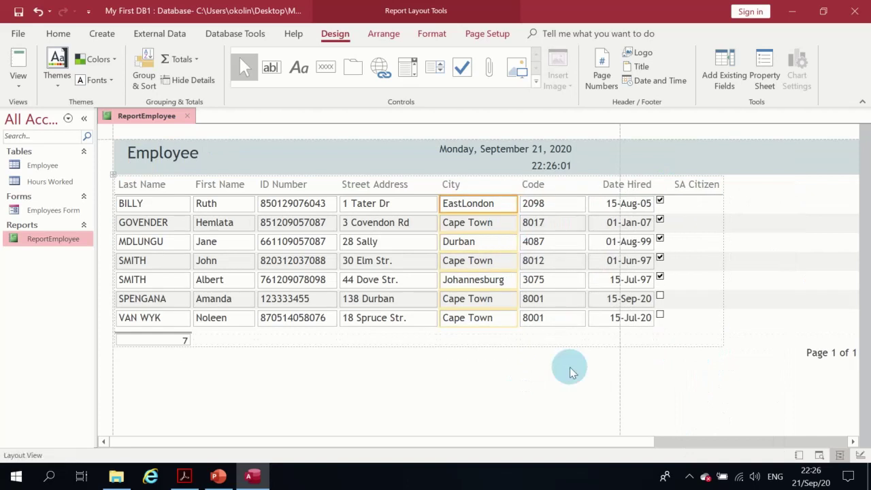
# Delete the Code column, including its heading, from the report
pyautogui.click(554, 188)
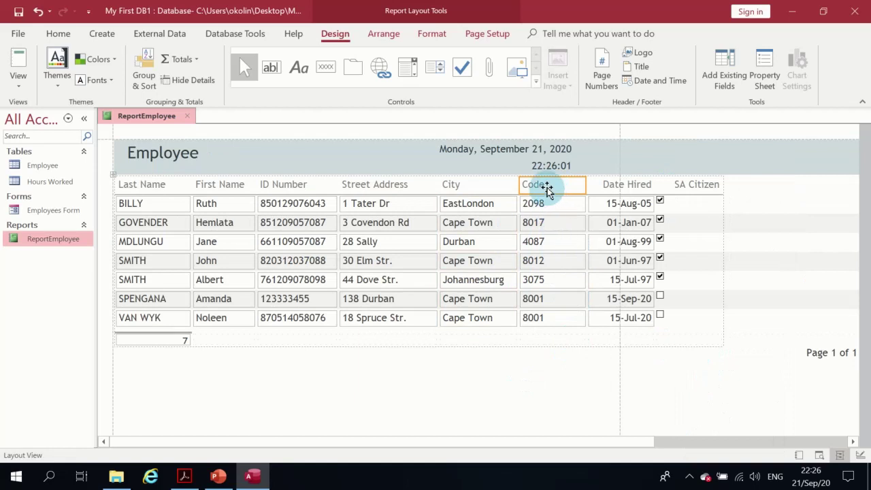
pyautogui.click(542, 208)
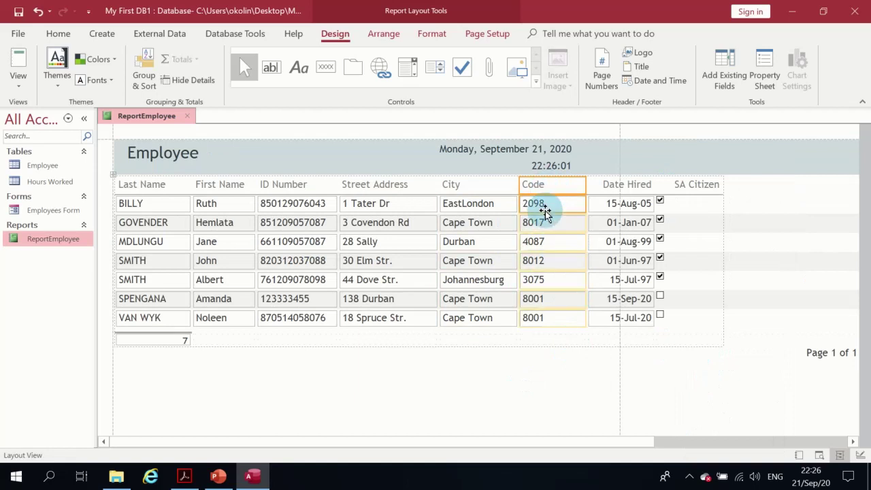
pyautogui.rightClick(553, 190)
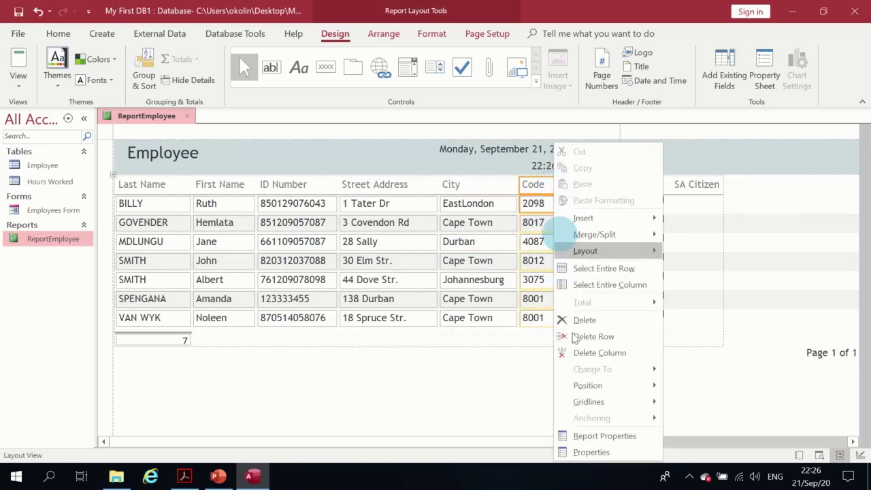
pyautogui.click(596, 351)
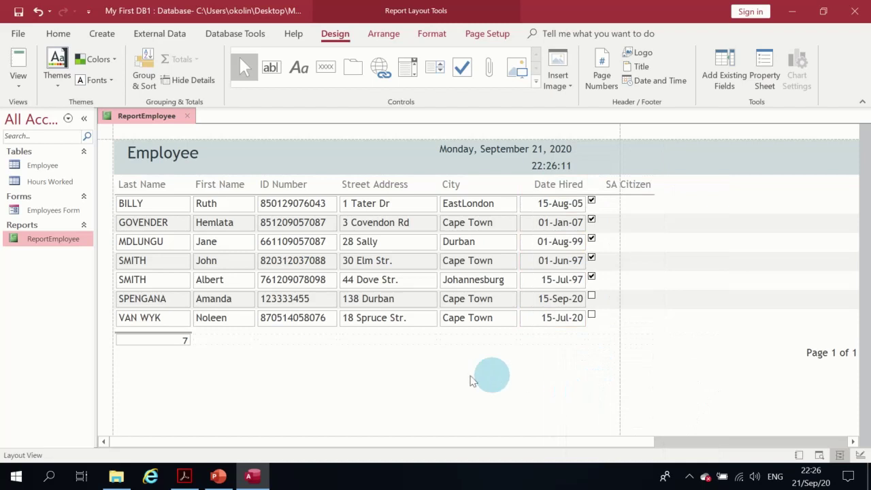
# Narrow the SA Citizen column until its outer edge meets the dashed page boundary
pyautogui.click(610, 210)
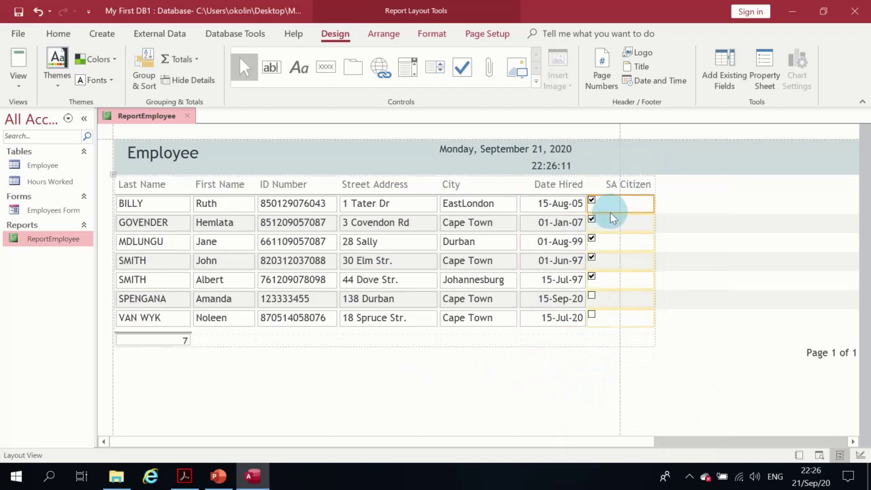
pyautogui.click(653, 206)
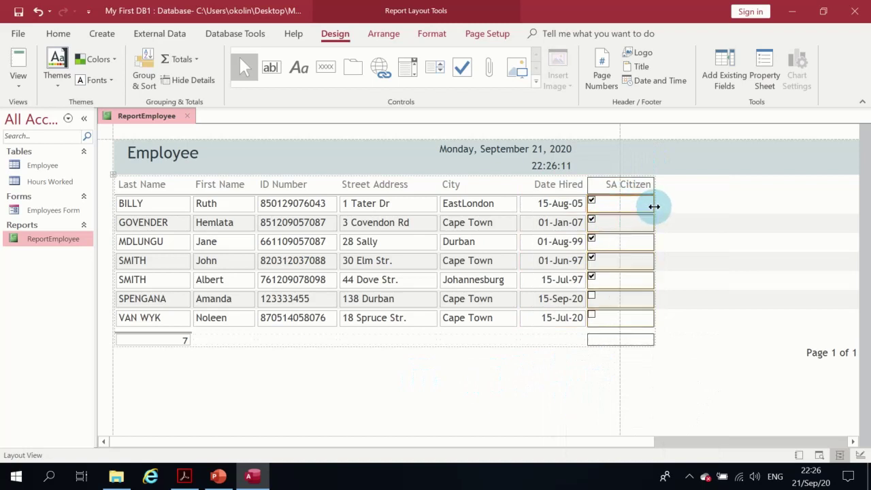
pyautogui.moveTo(653, 206); pyautogui.dragTo(620, 206)
pyautogui.click(602, 184)
# Narrow the Street Address column further so it closely fits its heading and longest address
pyautogui.click(492, 240)
pyautogui.click(419, 241)
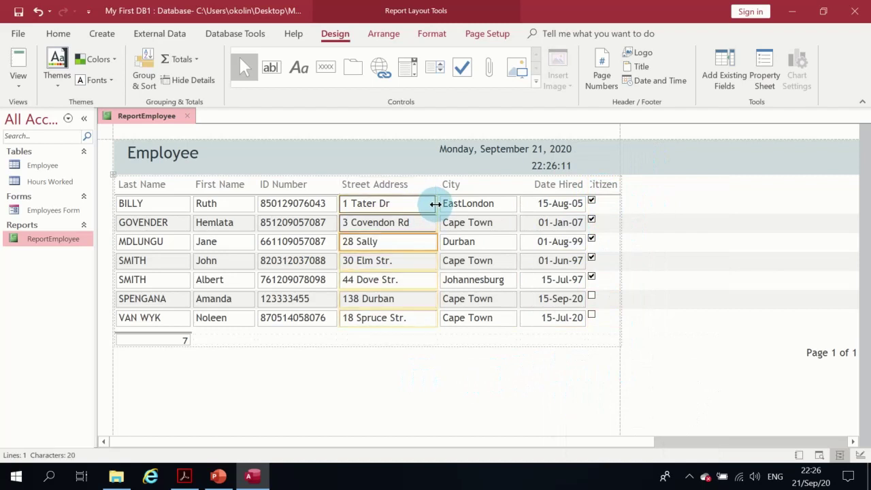
pyautogui.moveTo(434, 203); pyautogui.dragTo(421, 206)
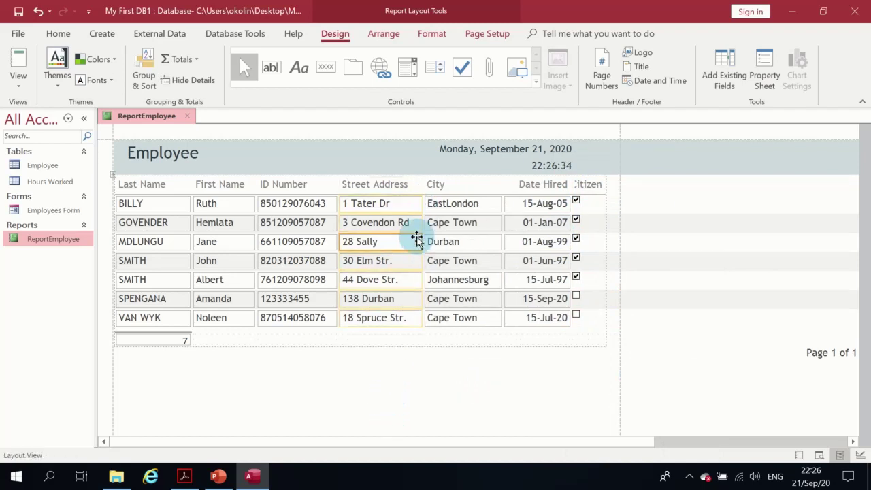
pyautogui.moveTo(418, 240); pyautogui.dragTo(411, 242)
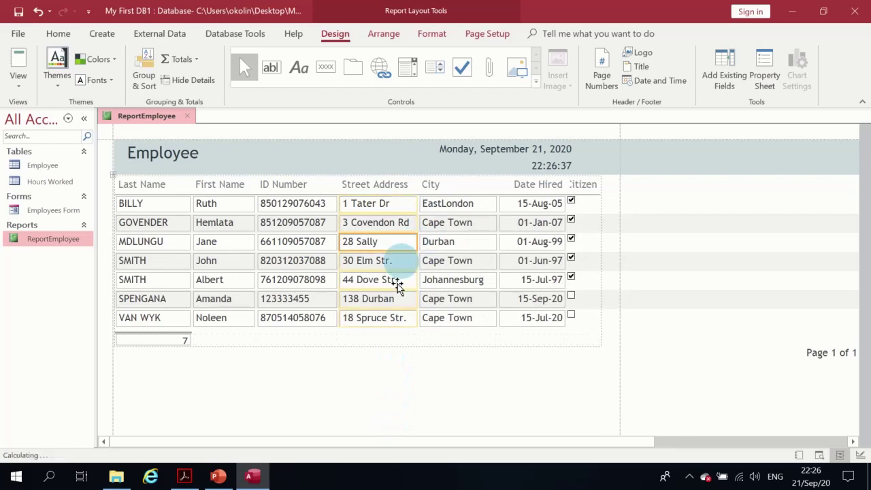
# Narrow the City and Date Hired columns slightly so they fit tightly around their entries
pyautogui.click(491, 241)
pyautogui.moveTo(491, 241); pyautogui.dragTo(483, 243)
pyautogui.click(528, 245)
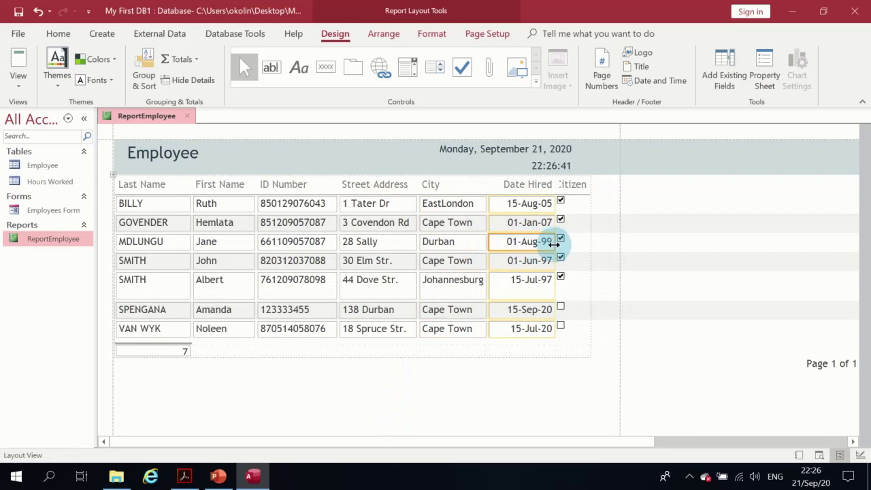
pyautogui.moveTo(554, 243); pyautogui.dragTo(548, 242)
# Widen the SA Citizen column until its full heading fits, keeping it inside the dashed page boundary
pyautogui.click(575, 285)
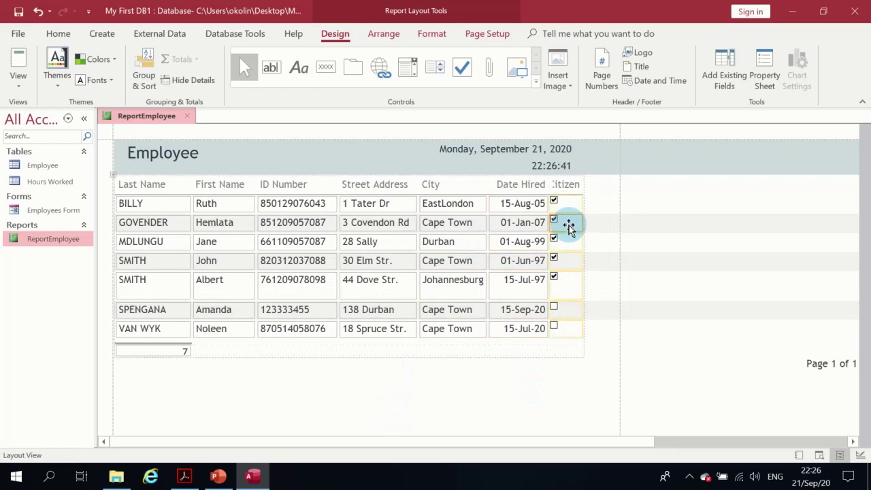
pyautogui.moveTo(581, 239); pyautogui.dragTo(590, 238)
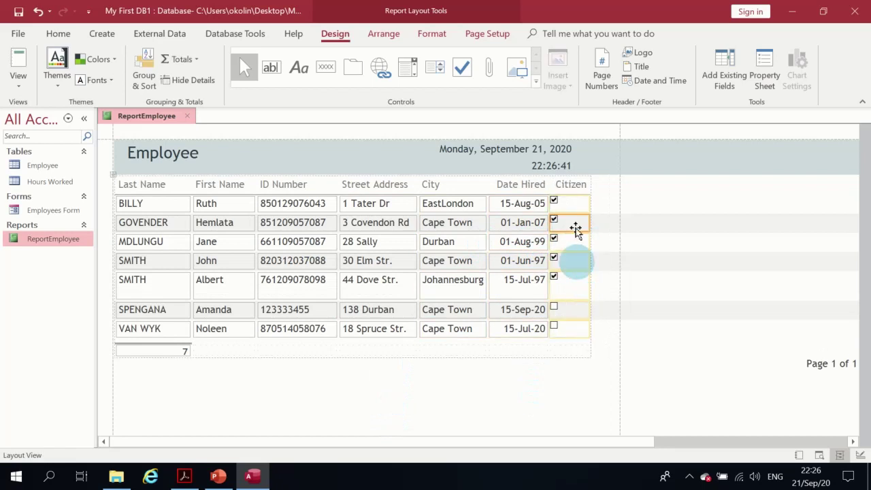
pyautogui.moveTo(589, 197); pyautogui.dragTo(600, 196)
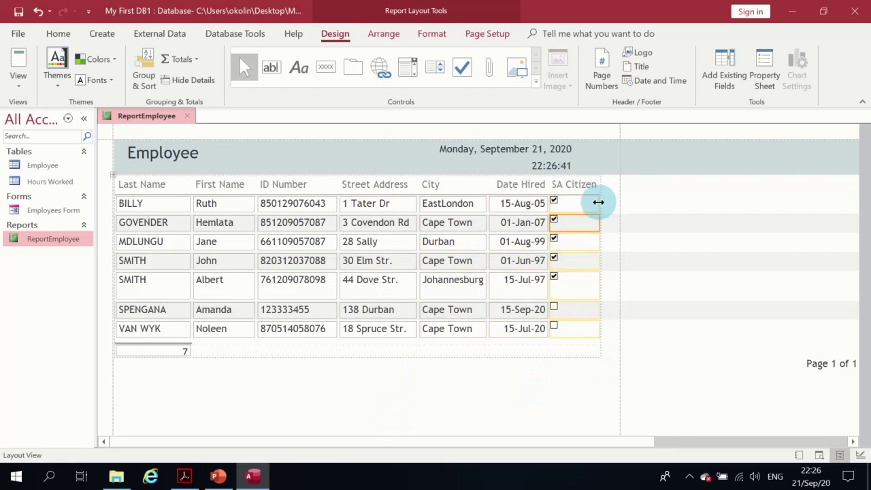
pyautogui.click(597, 203)
pyautogui.click(599, 181)
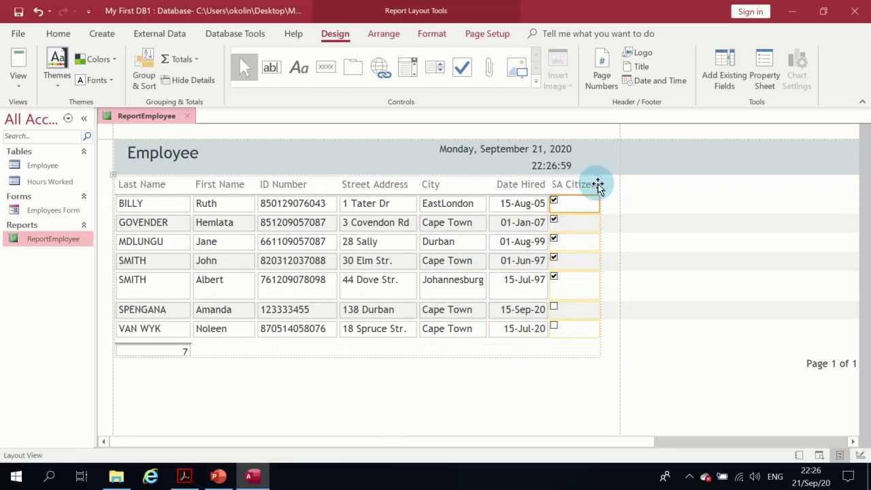
pyautogui.click(596, 203)
pyautogui.moveTo(599, 202); pyautogui.dragTo(607, 200)
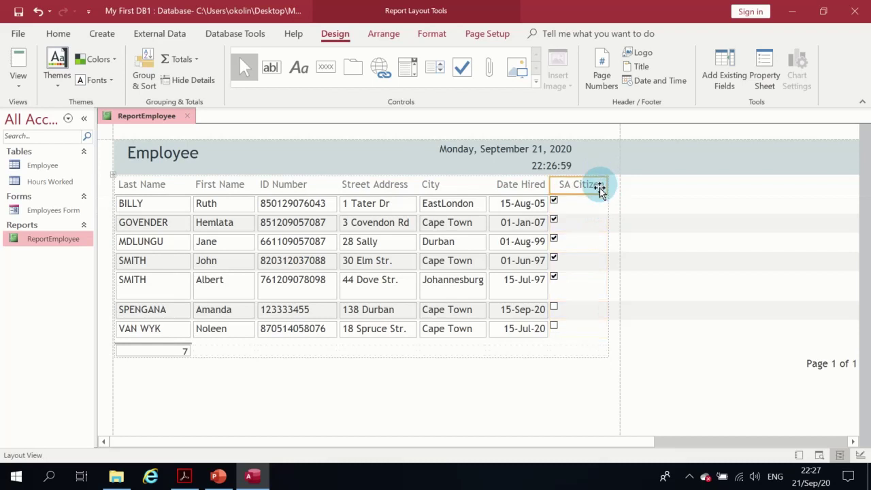
pyautogui.click(504, 275)
pyautogui.click(347, 416)
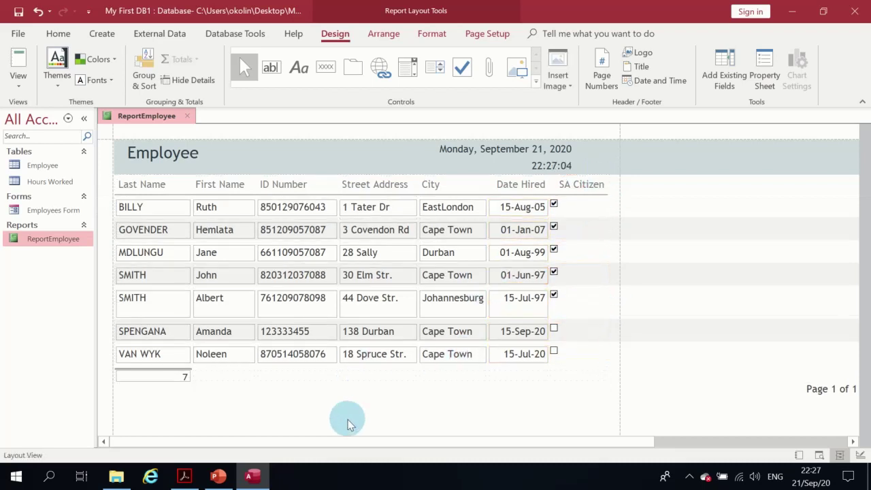
# Select the report's entire table layout, including headings and total row, and set its font to Arial
pyautogui.click(156, 227)
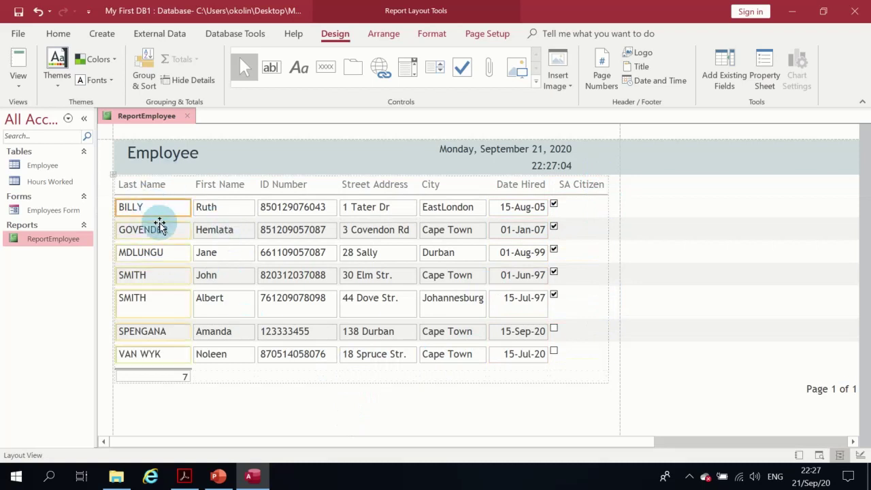
pyautogui.click(178, 294)
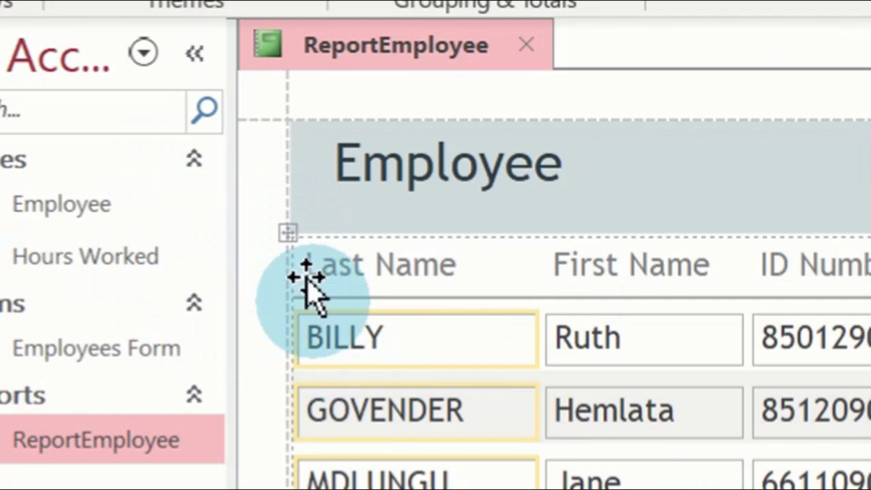
pyautogui.click(280, 237)
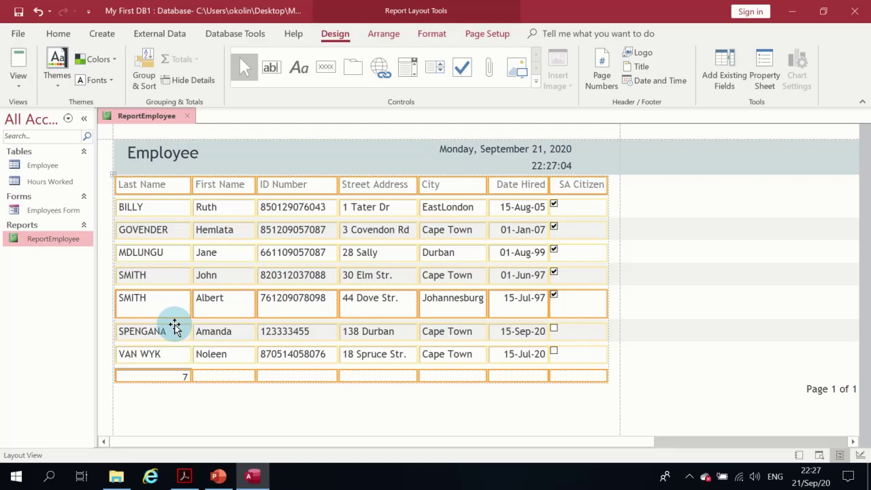
pyautogui.click(111, 176)
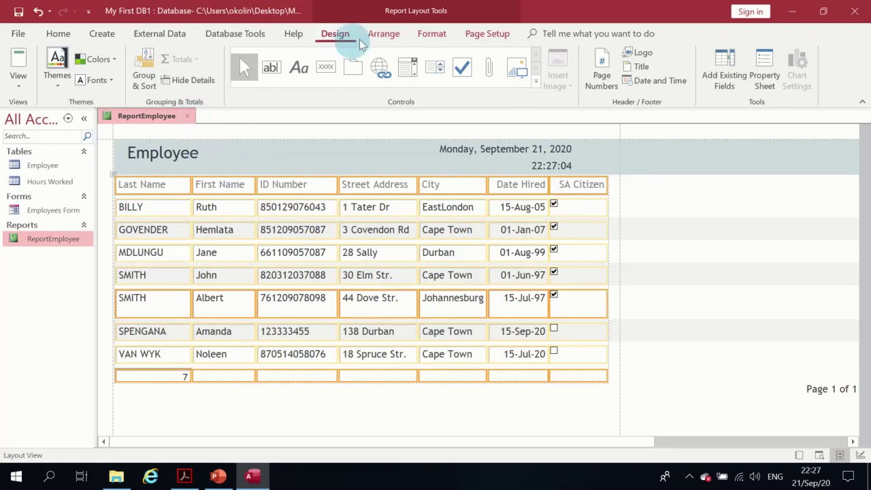
pyautogui.click(438, 37)
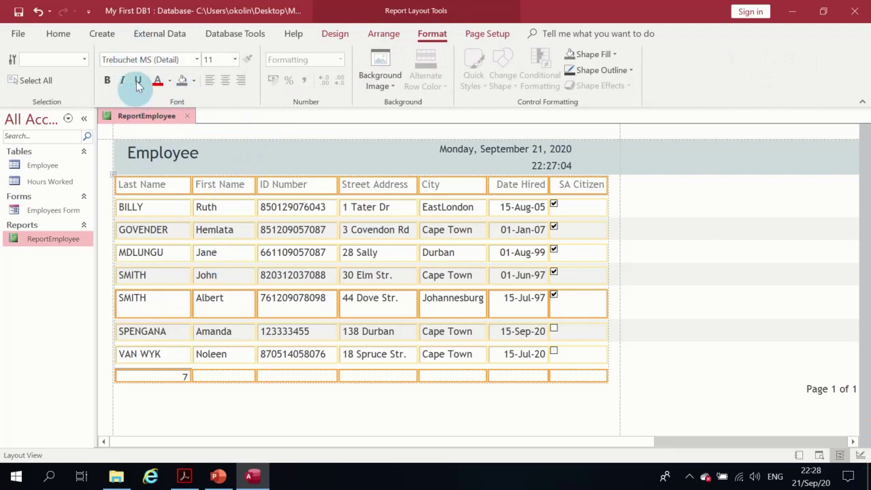
pyautogui.click(196, 59)
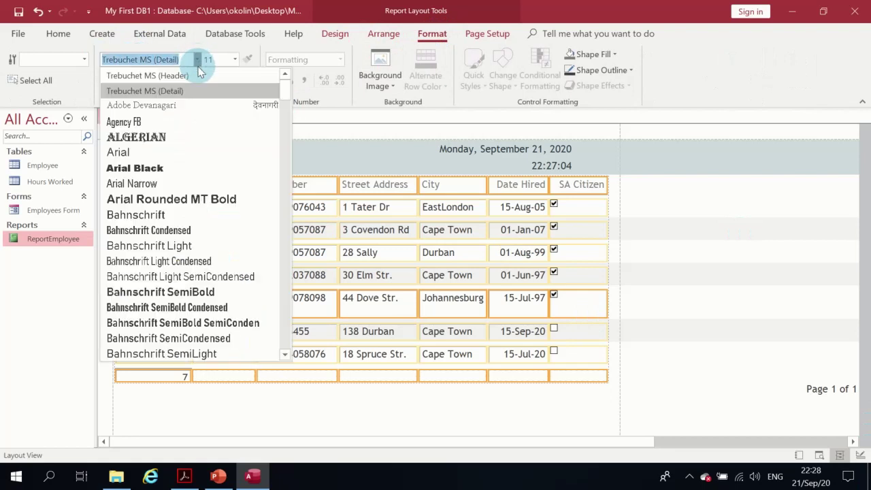
pyautogui.click(136, 152)
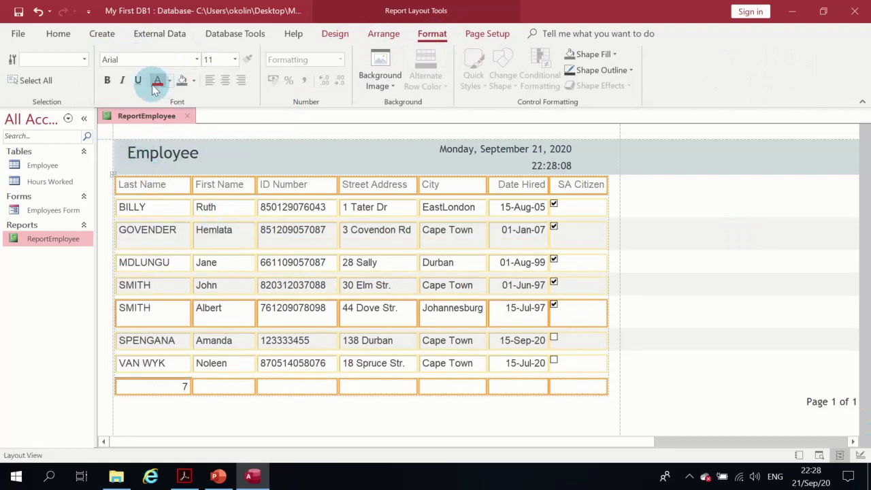
# Try bold formatting on the selected table layout's text and remove it again
pyautogui.click(107, 81)
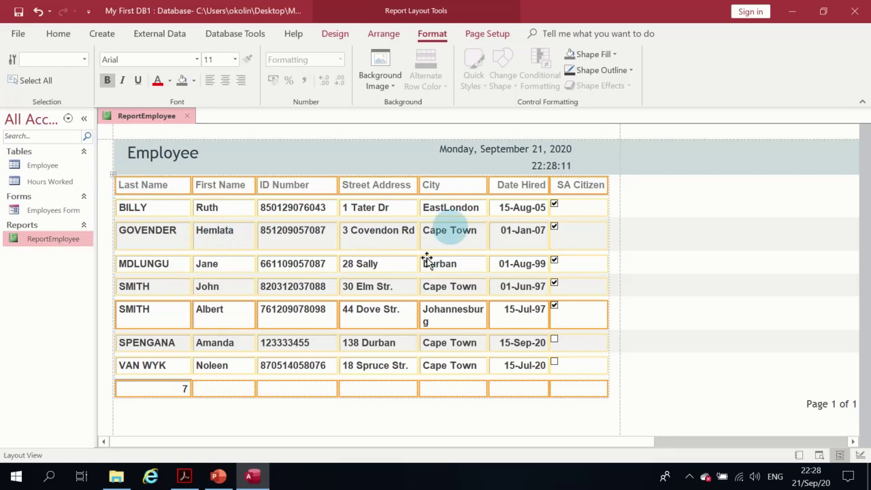
pyautogui.click(111, 84)
# Colour the selected table layout's text green and give its cells a grey background
pyautogui.click(169, 82)
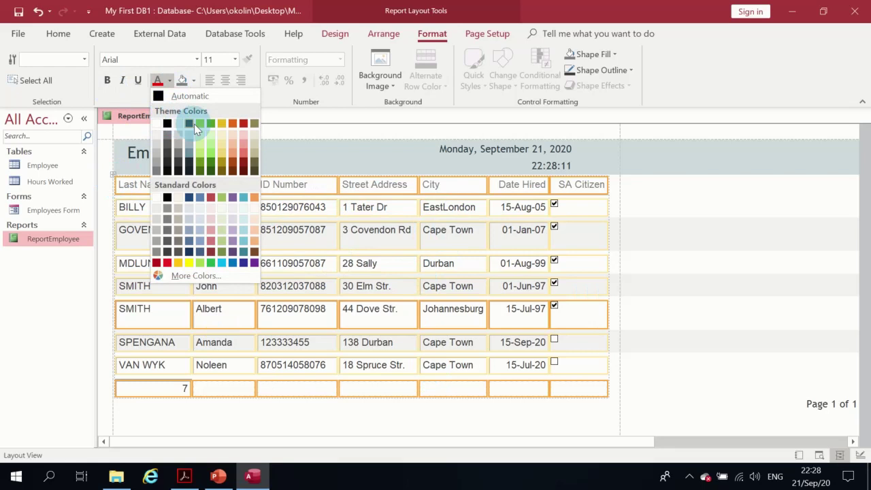
pyautogui.click(214, 126)
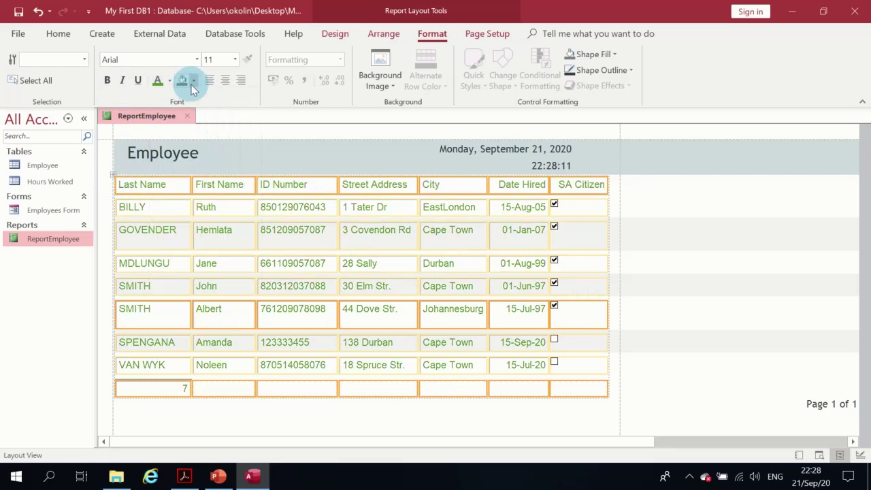
pyautogui.click(193, 81)
pyautogui.click(180, 153)
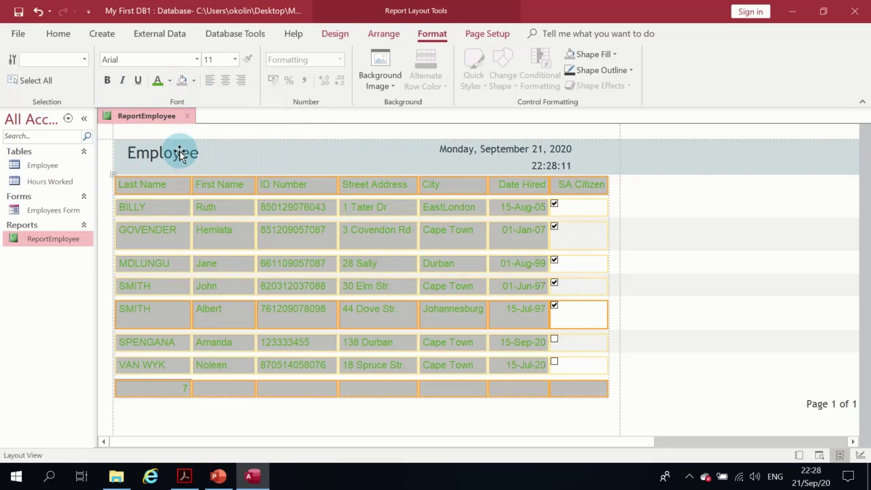
# Undo the table's grey background and green text colour, and deselect the layout
pyautogui.click(38, 12)
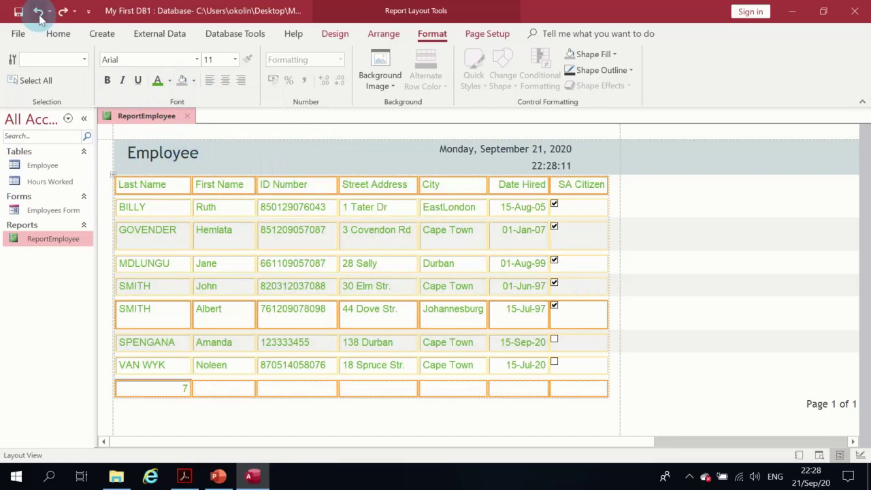
pyautogui.click(39, 13)
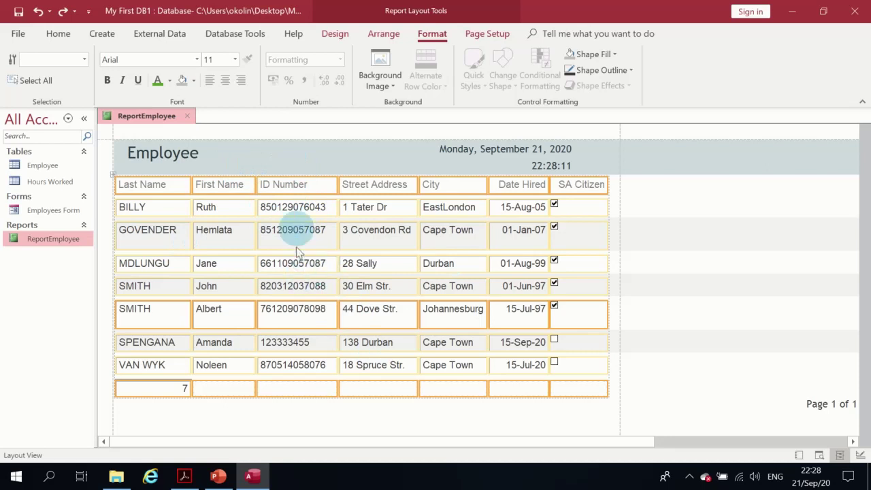
pyautogui.click(299, 408)
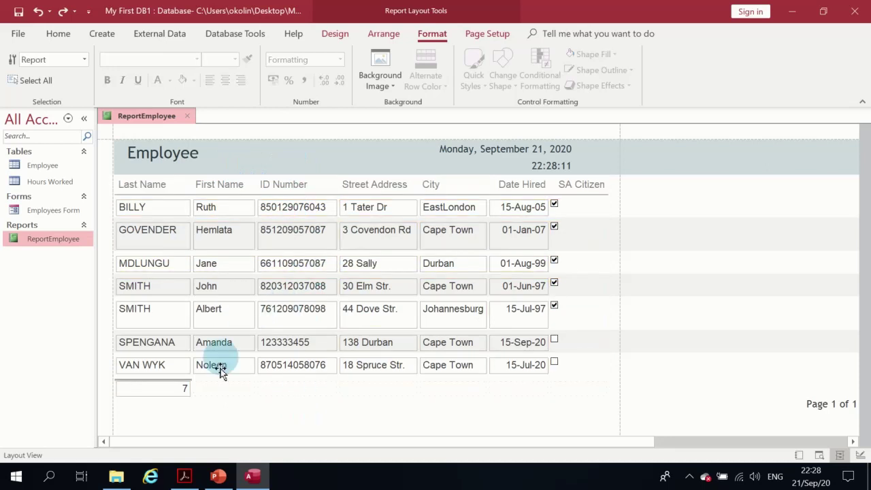
# Change the report title to "Weekly Employees Report" and make it bold
pyautogui.click(133, 154)
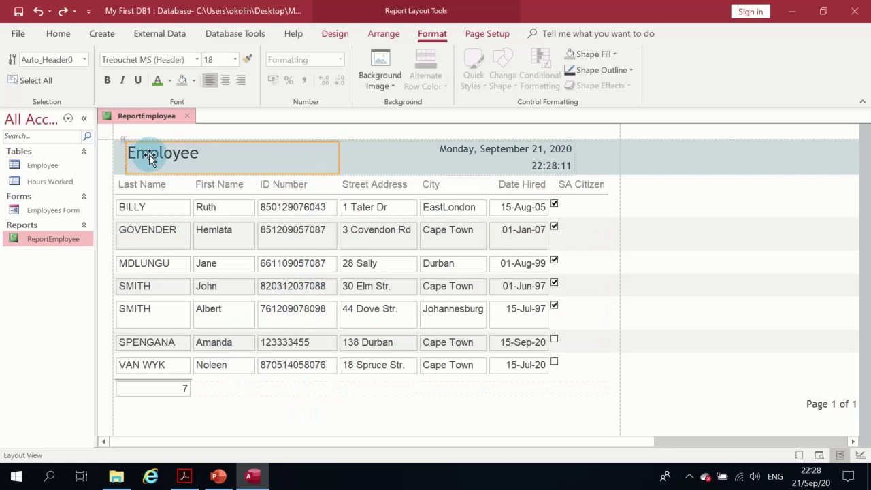
pyautogui.click(190, 155)
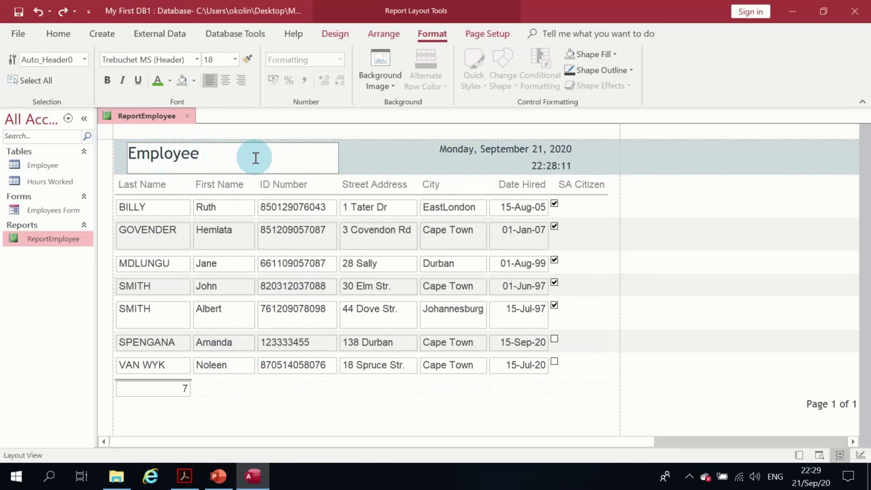
pyautogui.write('Wee')
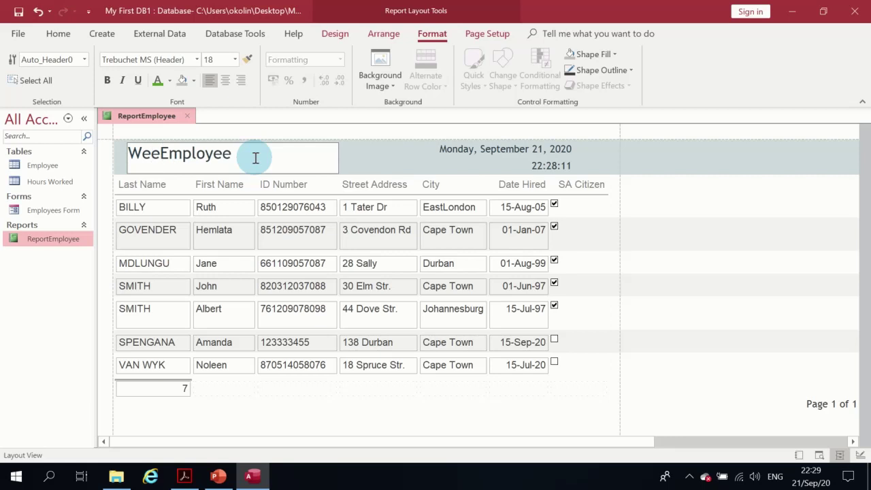
pyautogui.write('kl')
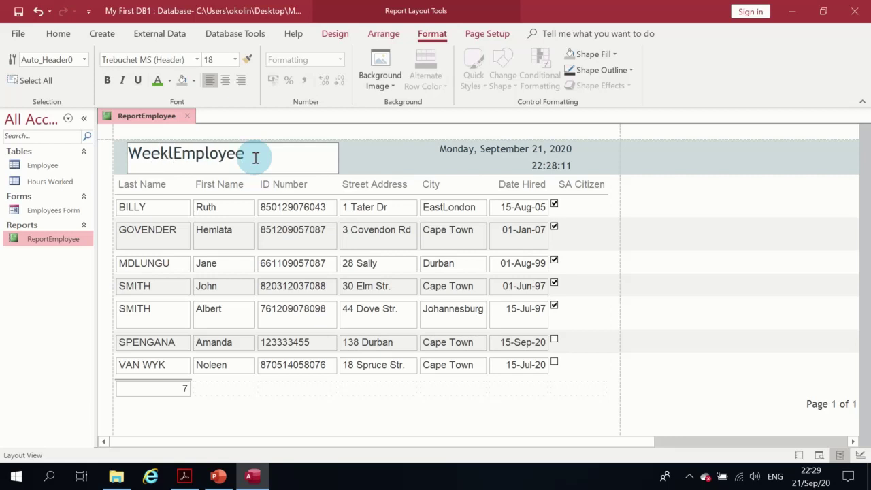
pyautogui.write('y')
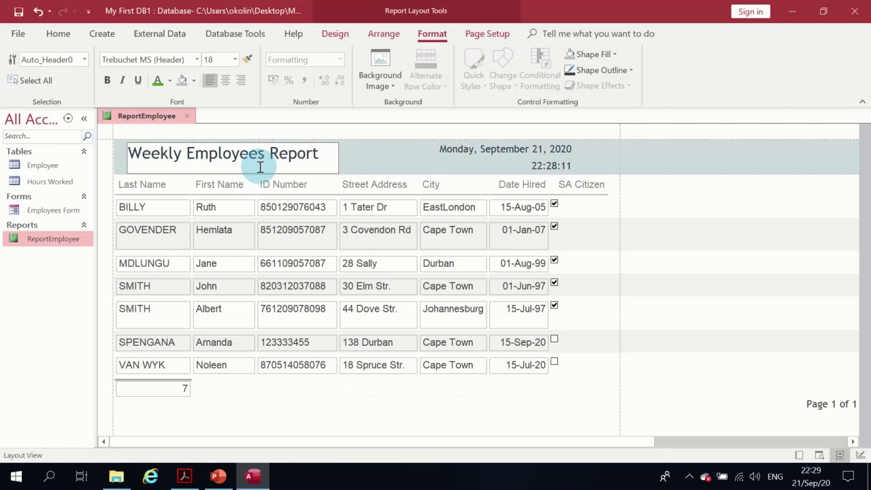
pyautogui.click(366, 170)
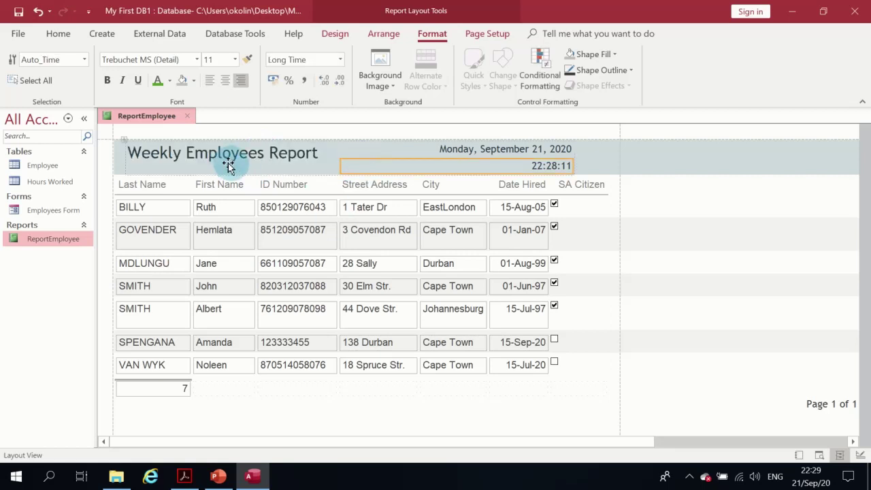
pyautogui.click(266, 156)
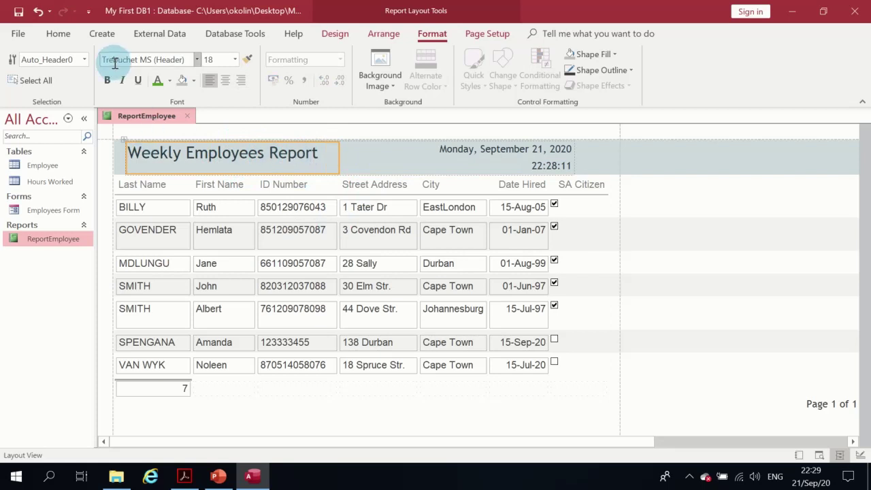
pyautogui.click(107, 82)
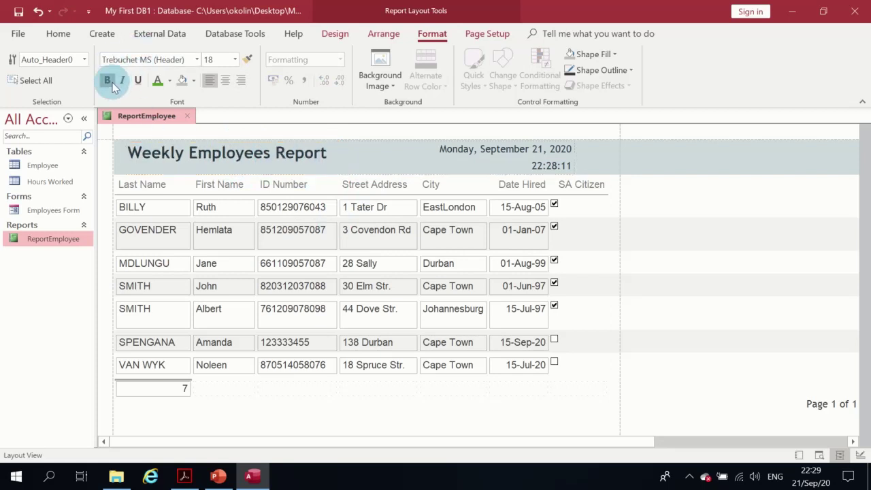
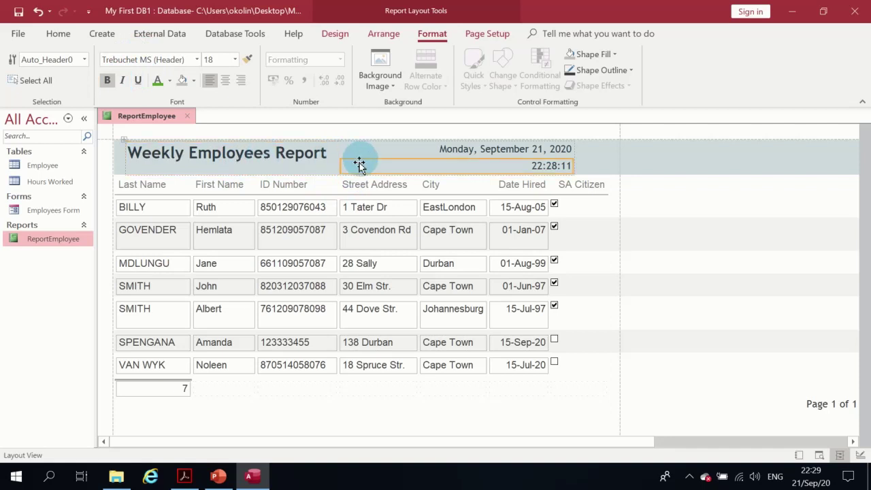
# Narrow the date and time boxes in the report header from their left edge and make both bold
pyautogui.click(514, 149)
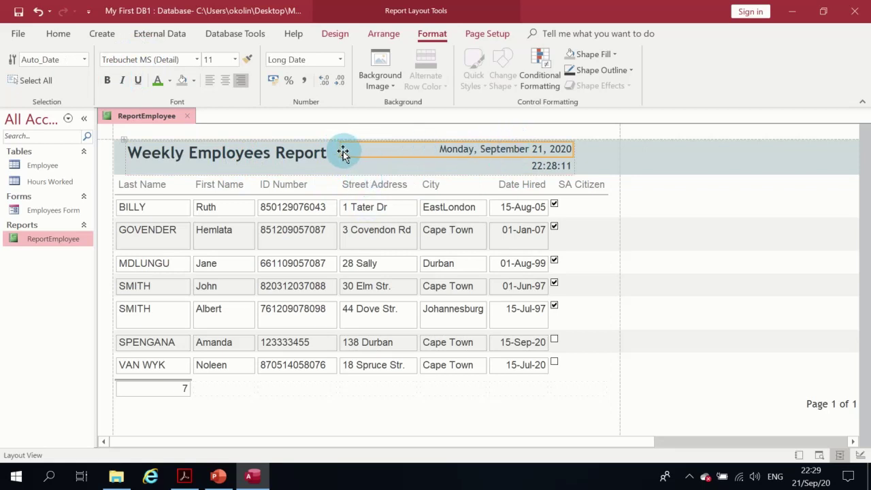
pyautogui.moveTo(340, 148); pyautogui.dragTo(407, 149)
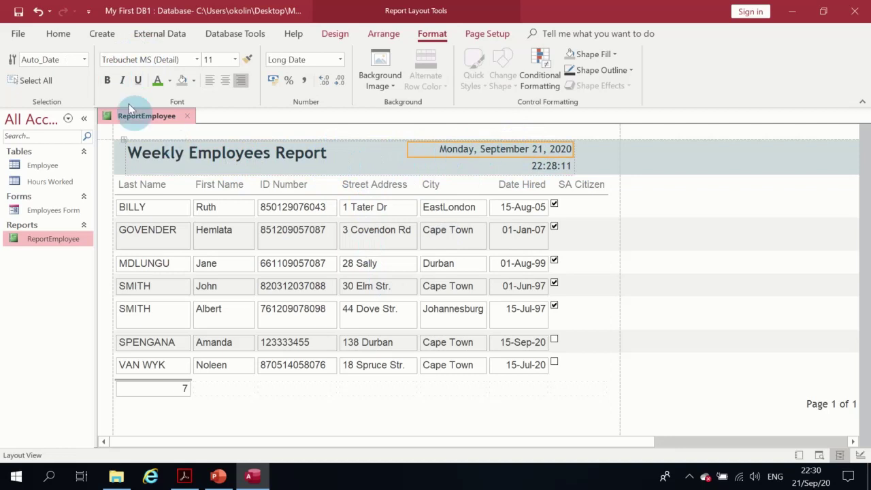
pyautogui.click(106, 80)
pyautogui.click(553, 168)
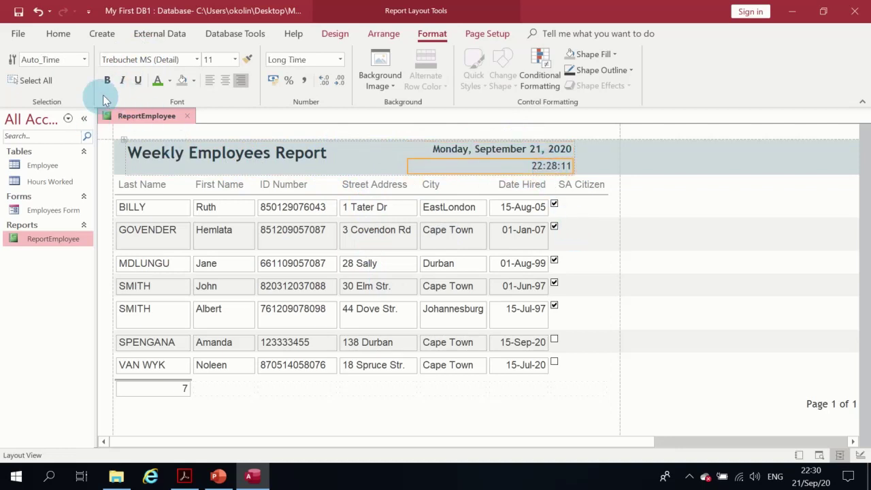
pyautogui.click(107, 81)
pyautogui.click(380, 155)
pyautogui.rightClick(536, 164)
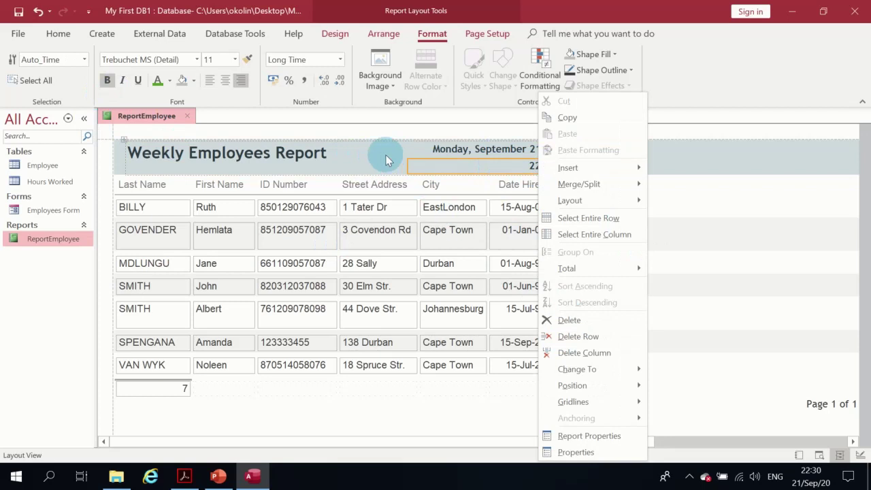
pyautogui.press('Escape')
pyautogui.rightClick(495, 166)
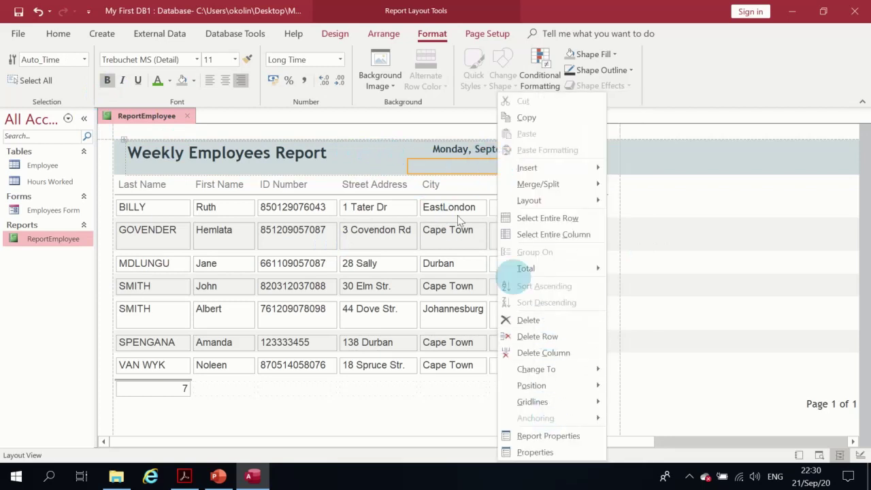
pyautogui.rightClick(470, 149)
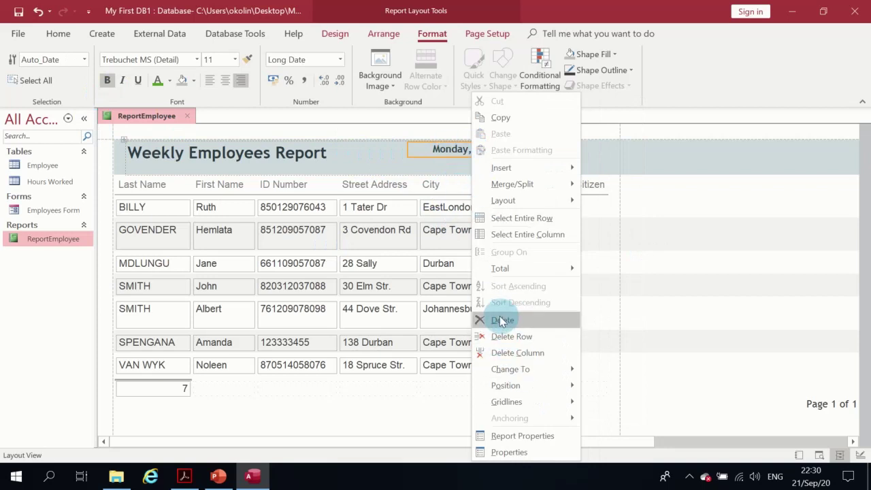
pyautogui.press('Escape')
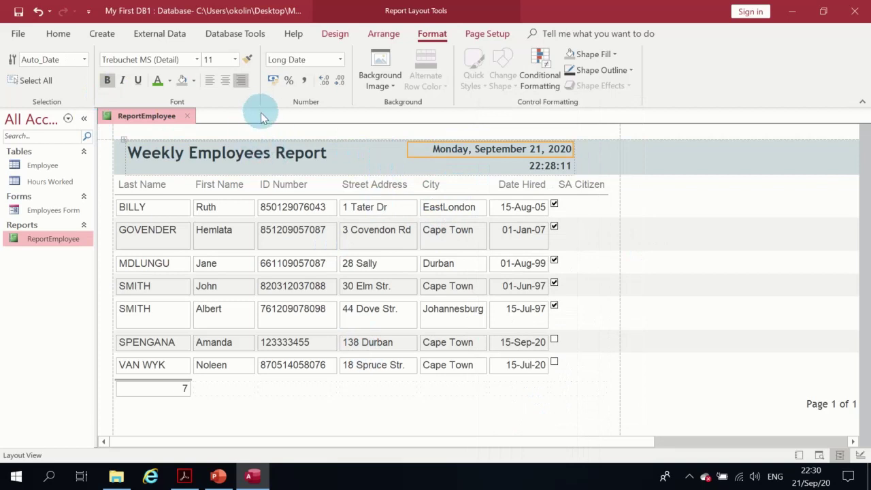
# Insert the date and time into the report header, using the long date format and 24-hour time with seconds
pyautogui.click(394, 157)
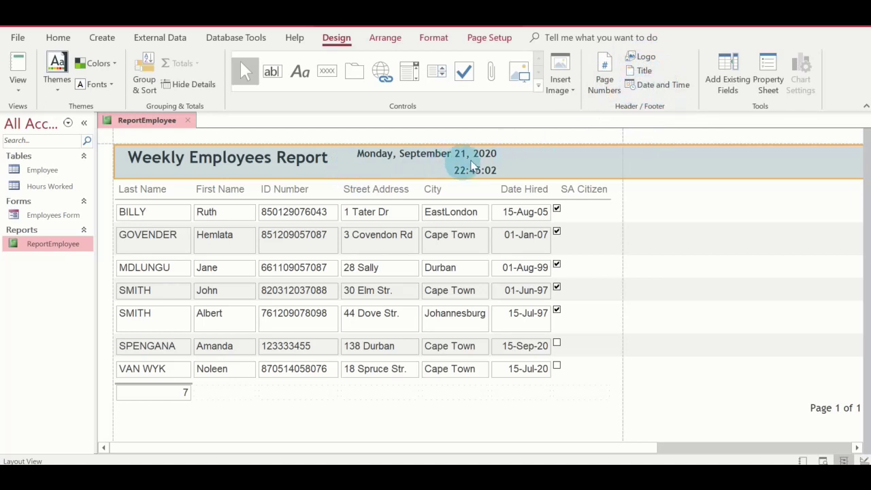
pyautogui.click(658, 87)
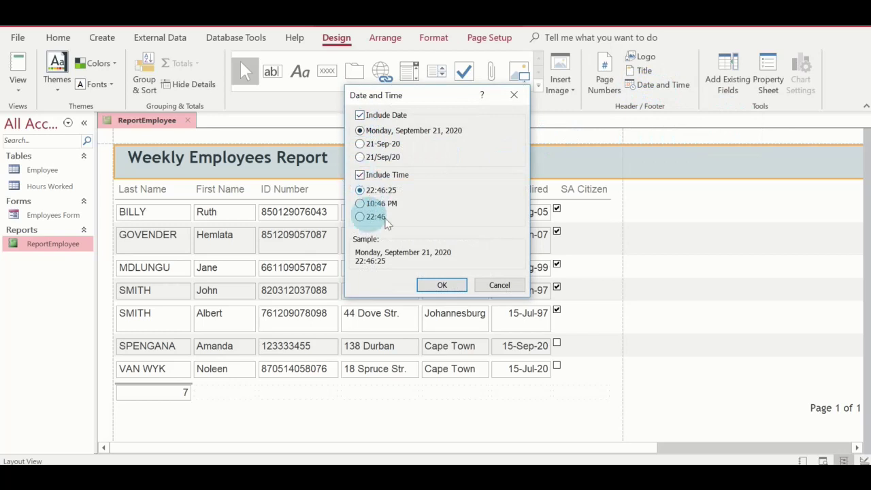
pyautogui.click(442, 285)
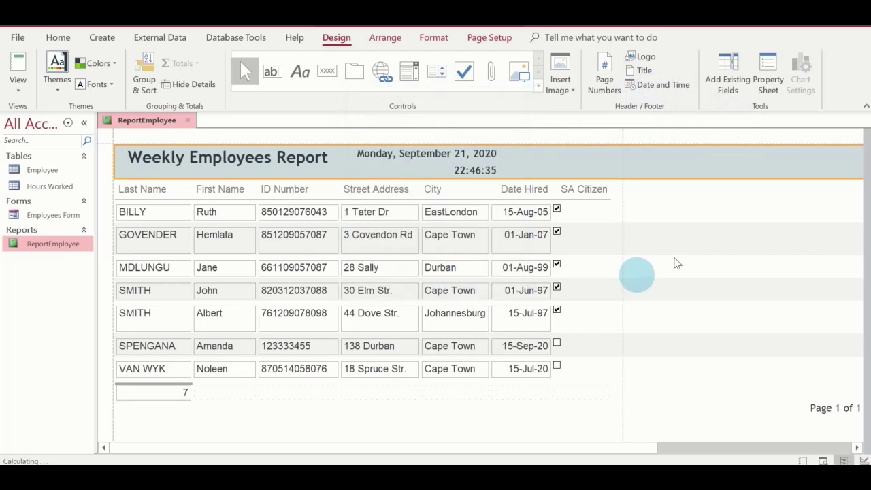
# Insert page numbers in Page N format at the bottom of the page, centred, with the number shown on the first page
pyautogui.click(605, 93)
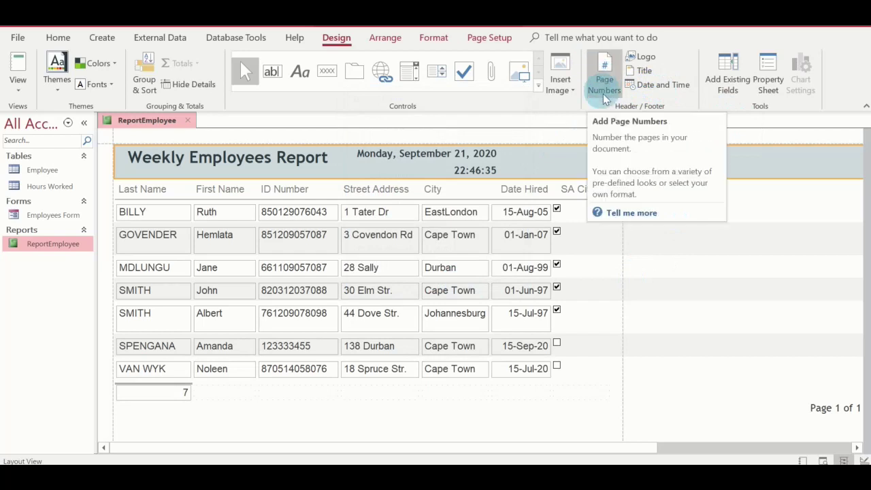
pyautogui.click(604, 75)
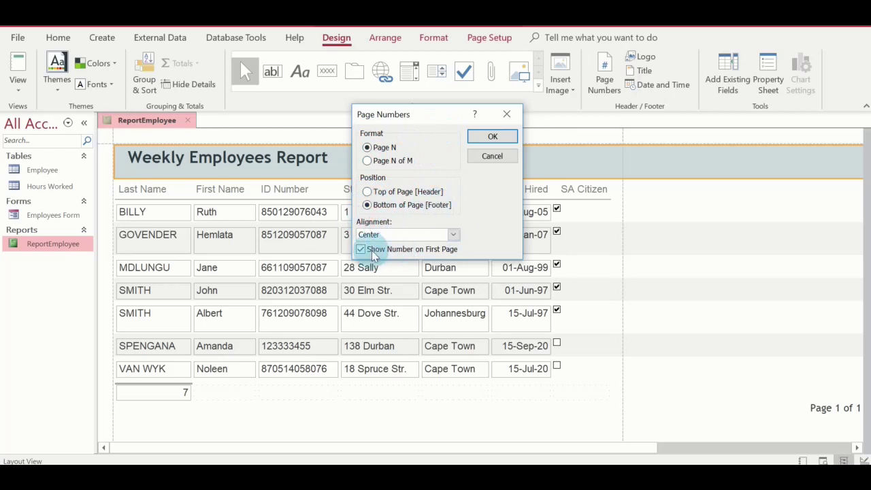
pyautogui.click(491, 139)
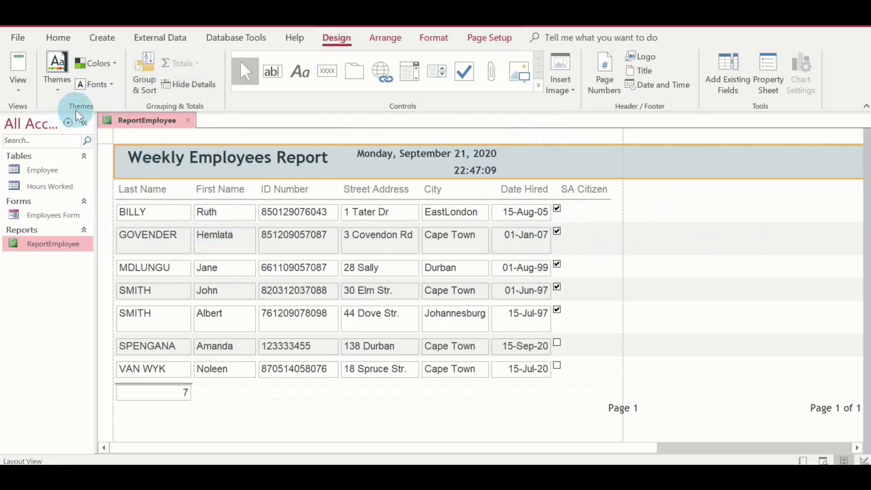
# Select the entire table layout, try the Calibri theme fonts, and switch the theme fonts to Candara
pyautogui.click(113, 189)
pyautogui.click(116, 160)
pyautogui.click(119, 210)
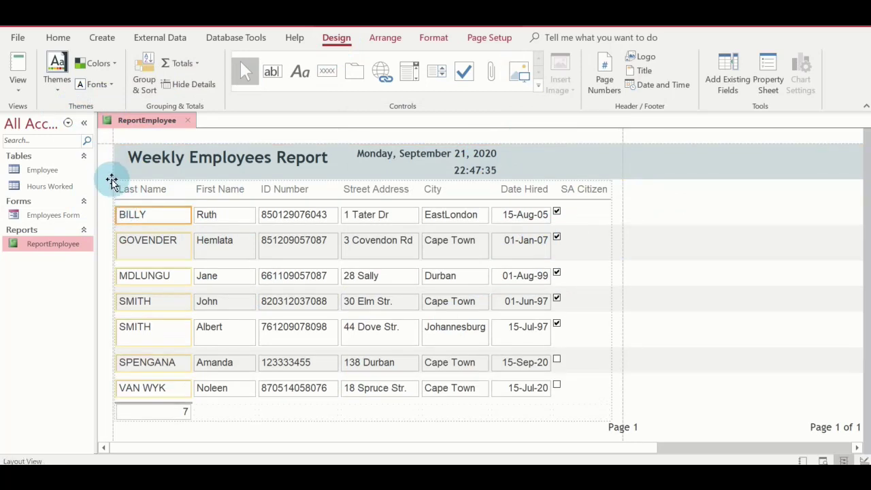
pyautogui.click(113, 179)
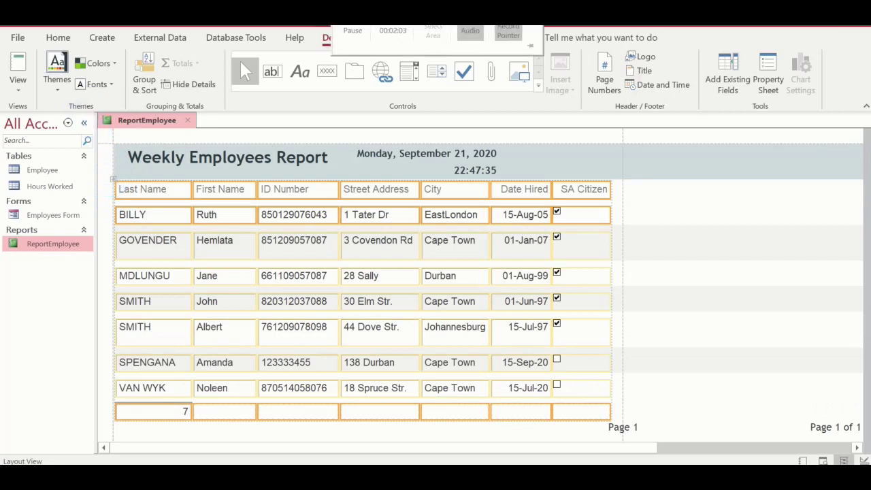
pyautogui.click(113, 87)
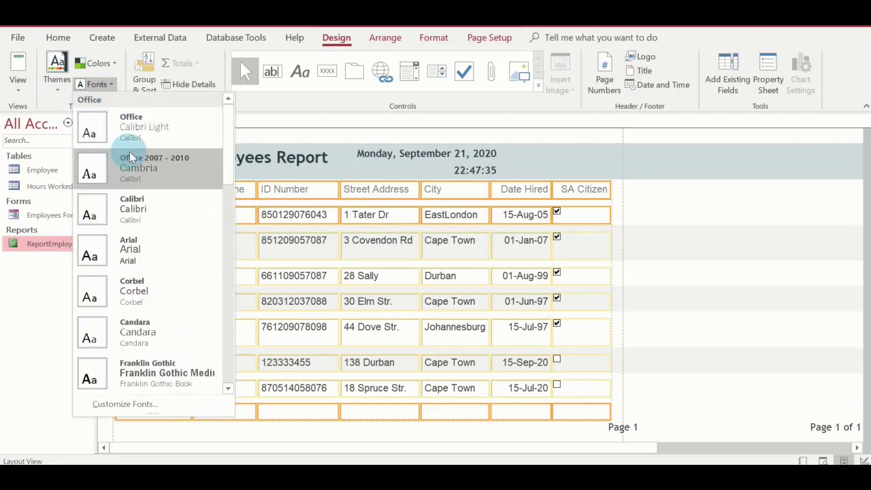
pyautogui.click(134, 210)
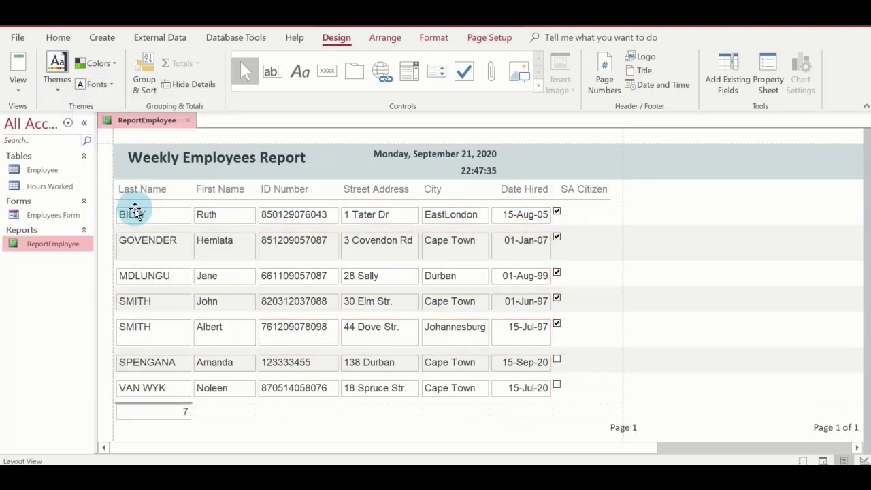
pyautogui.click(108, 85)
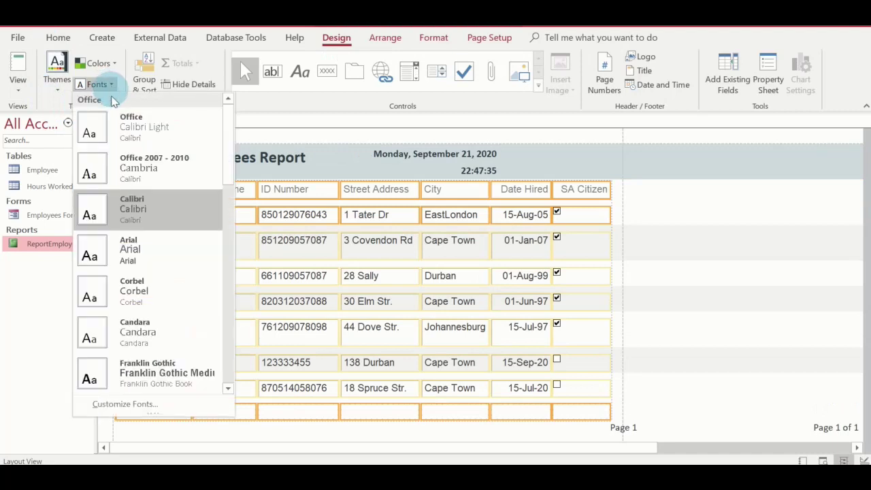
pyautogui.click(145, 331)
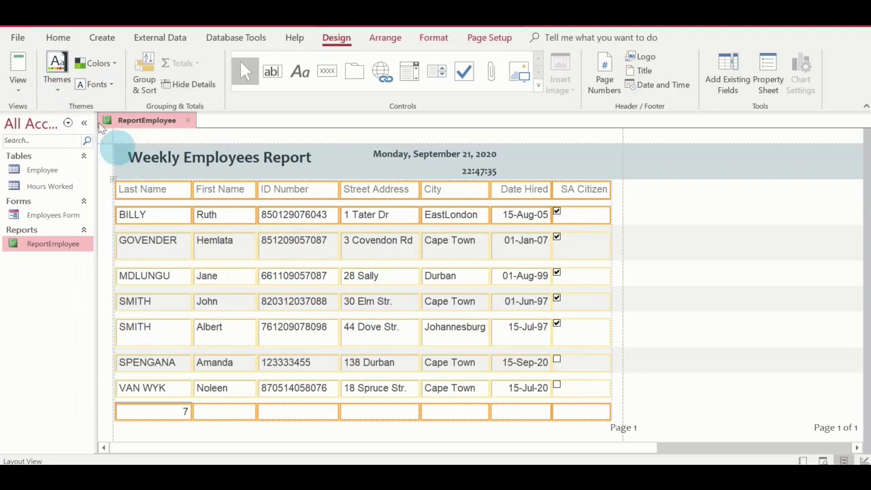
# Try the last built-in Office gallery theme on the report, and apply the standard Office theme instead
pyautogui.click(59, 99)
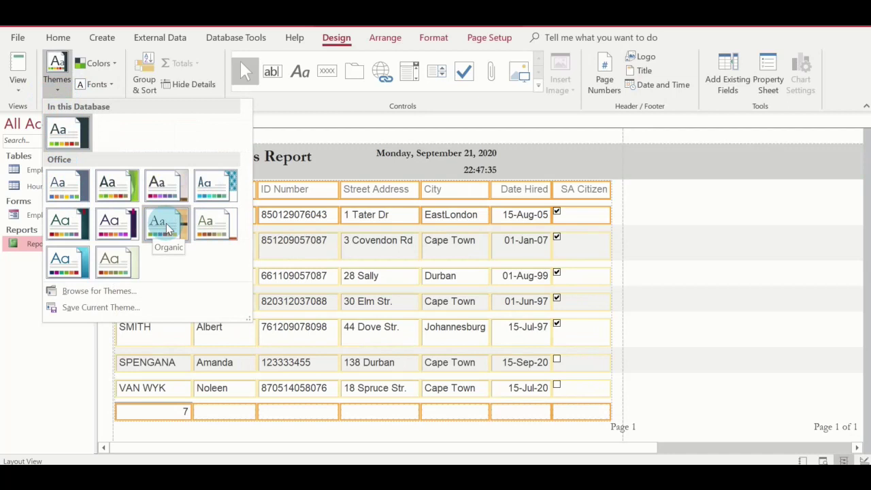
pyautogui.click(120, 265)
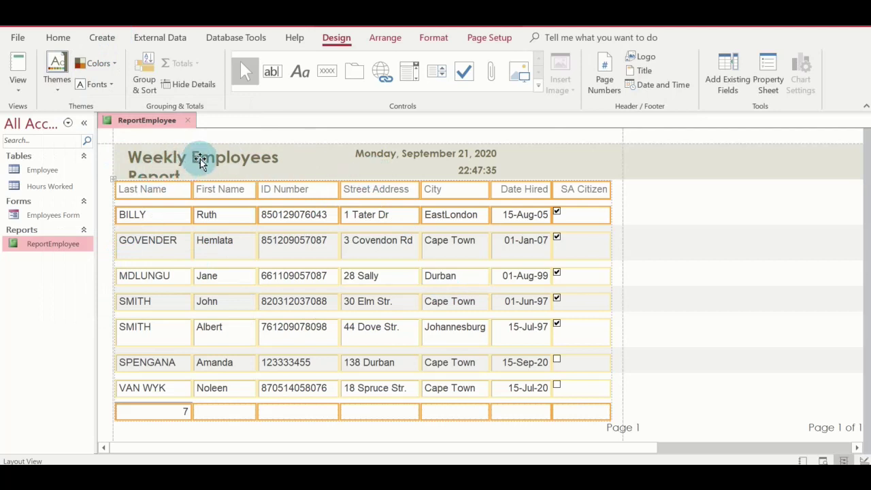
pyautogui.click(57, 91)
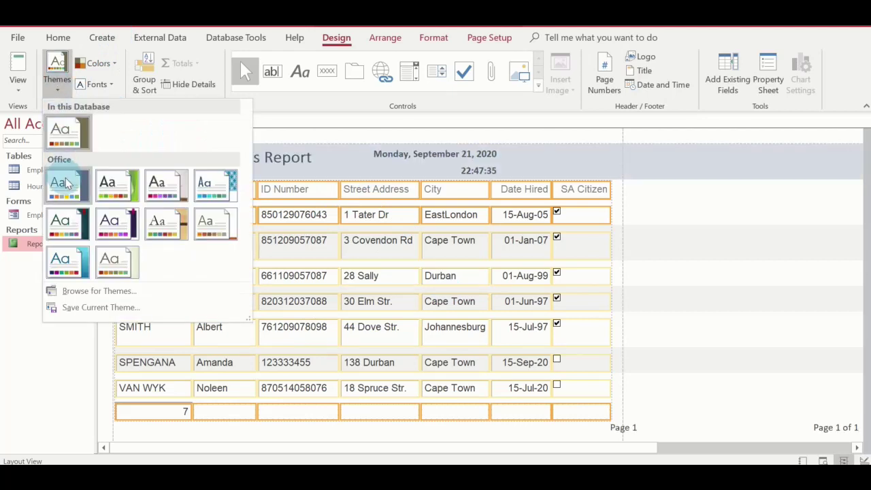
pyautogui.click(65, 185)
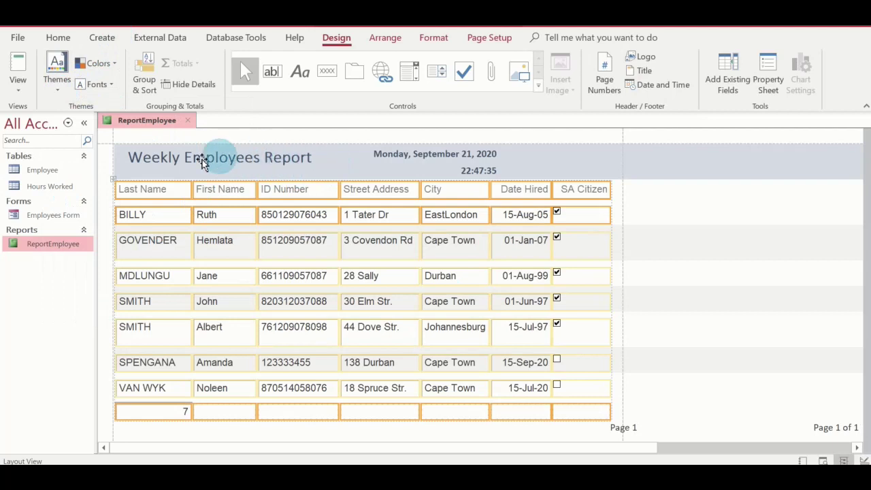
# Try the Weekly Employees Report title without bold and make it bold again
pyautogui.click(265, 160)
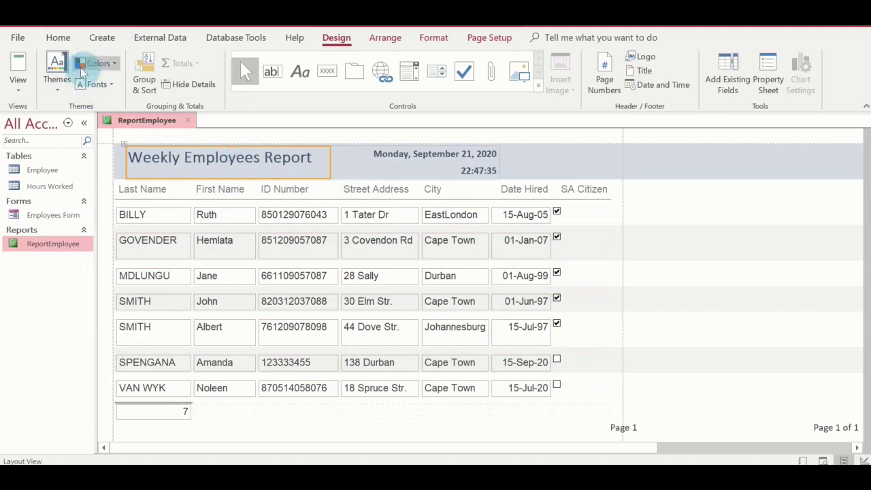
pyautogui.click(61, 38)
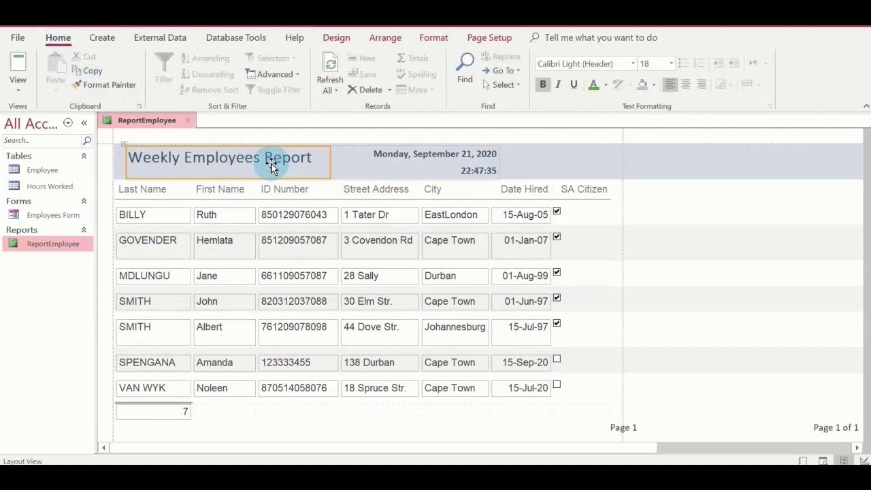
pyautogui.click(542, 84)
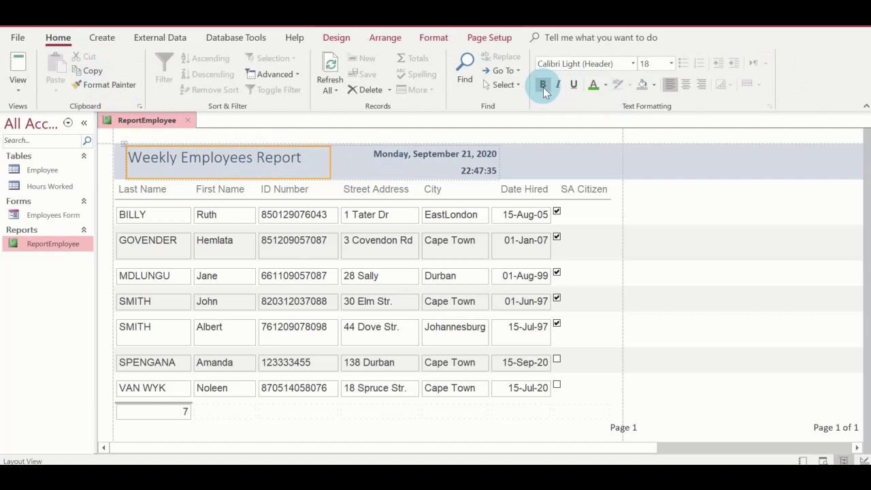
pyautogui.click(544, 87)
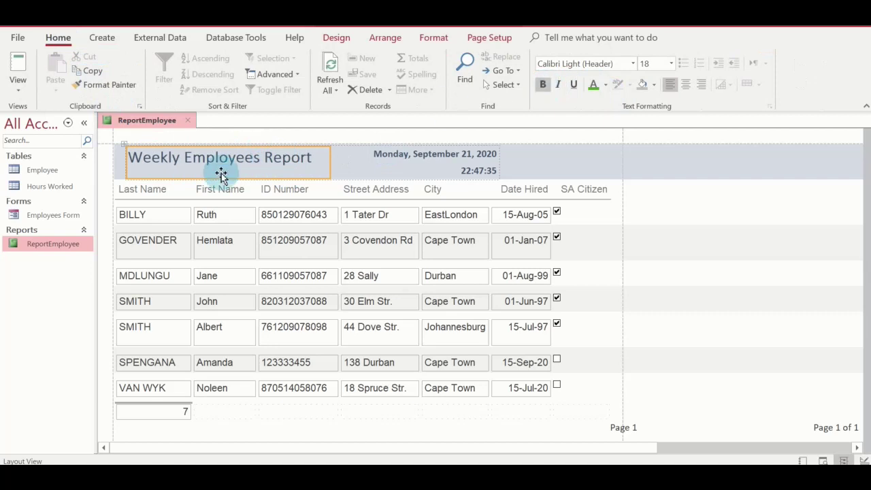
pyautogui.click(338, 39)
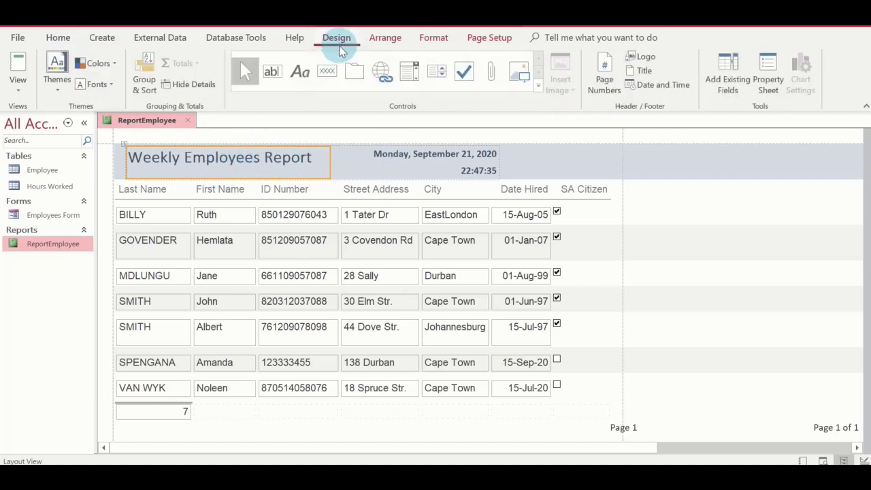
pyautogui.click(116, 65)
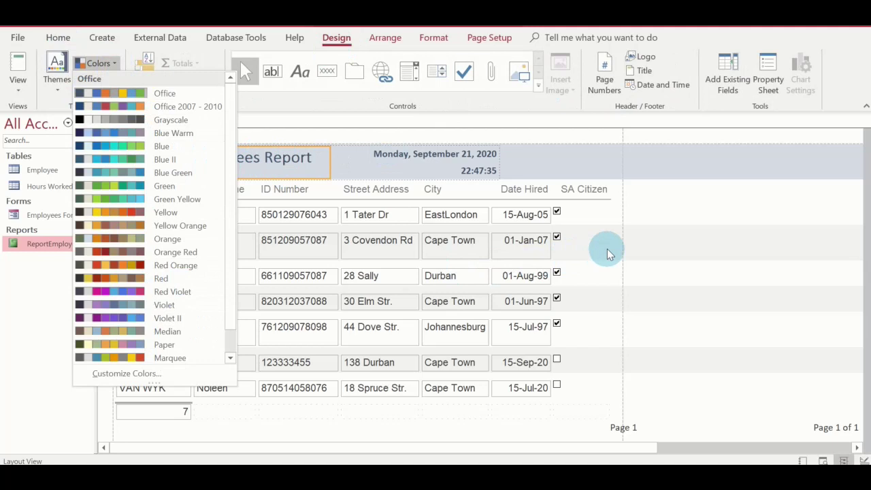
pyautogui.click(644, 200)
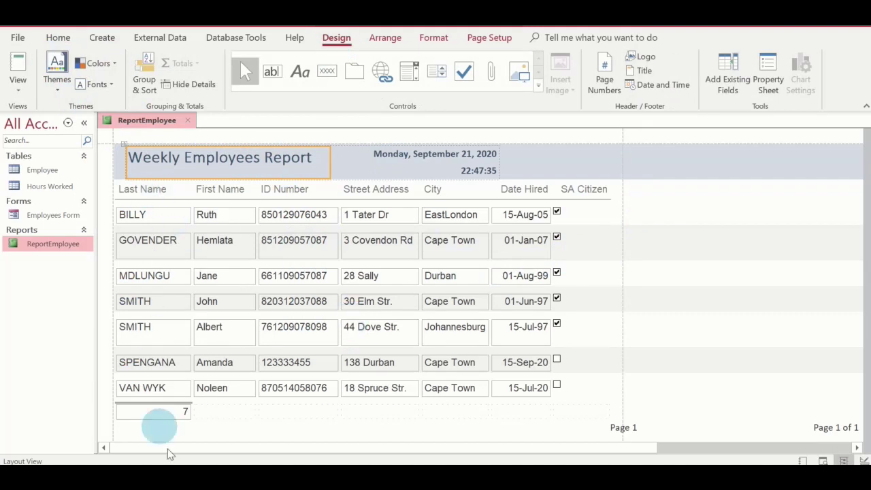
pyautogui.click(210, 427)
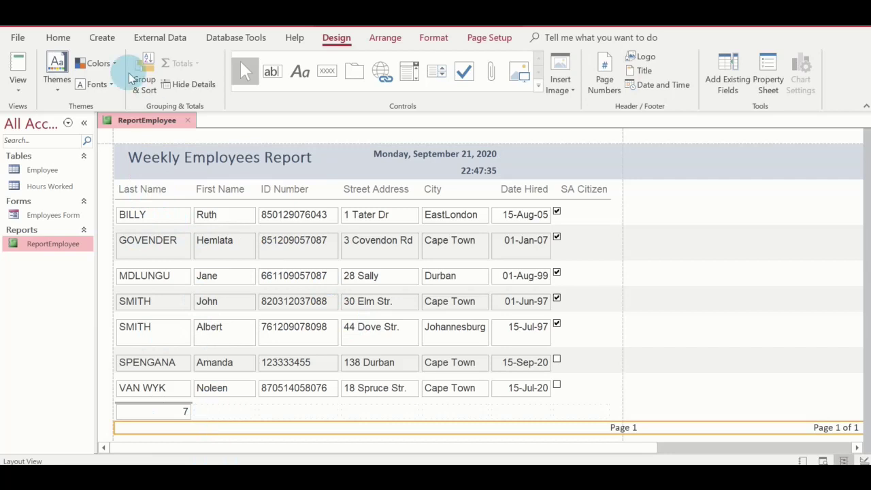
# Check the finished report in Report View and return to Layout View
pyautogui.rightClick(134, 122)
pyautogui.click(165, 180)
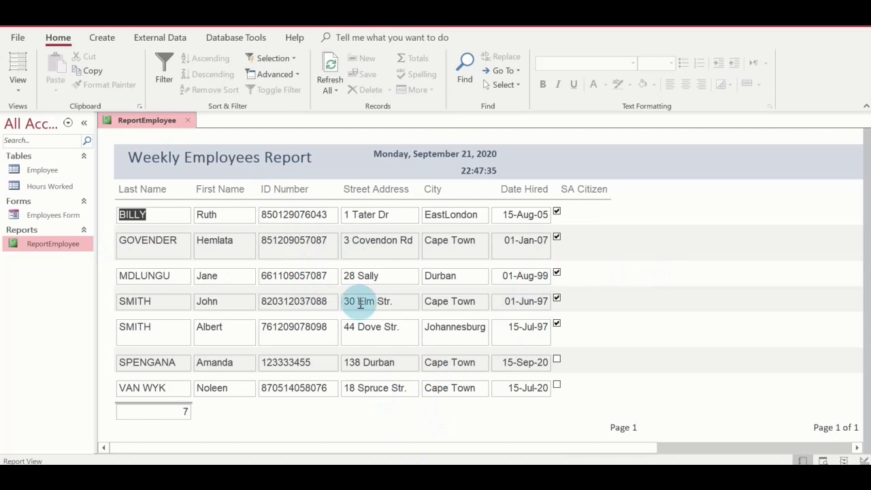
pyautogui.rightClick(146, 120)
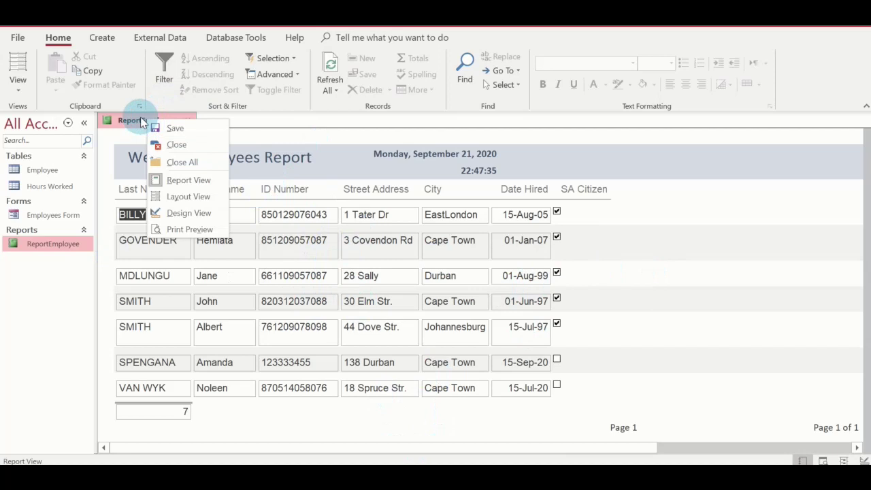
pyautogui.rightClick(141, 121)
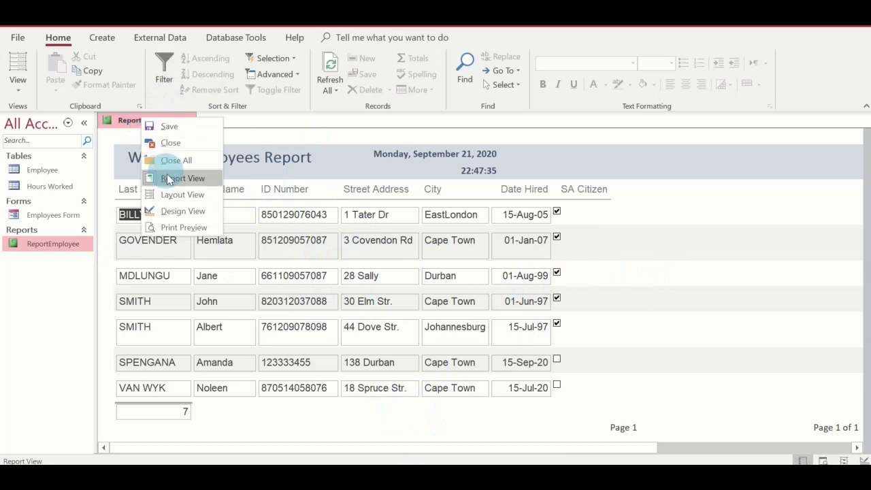
pyautogui.click(179, 197)
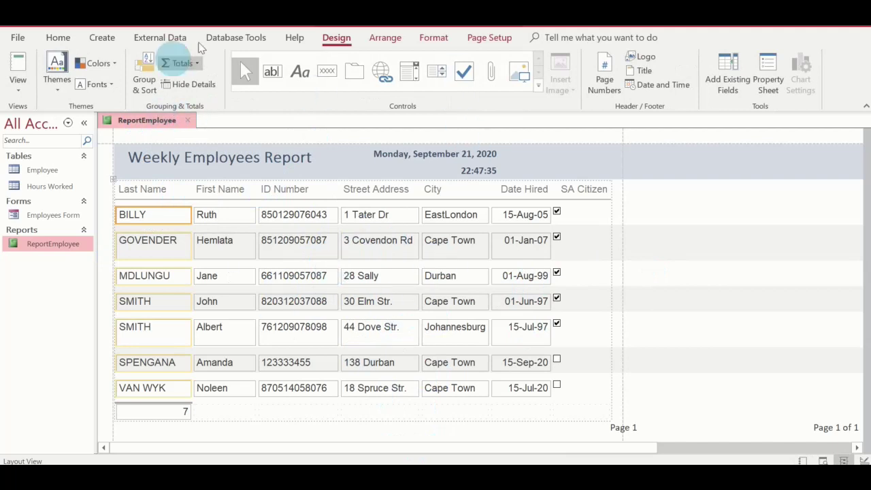
# Try landscape orientation for the report page and set it back to portrait
pyautogui.click(494, 41)
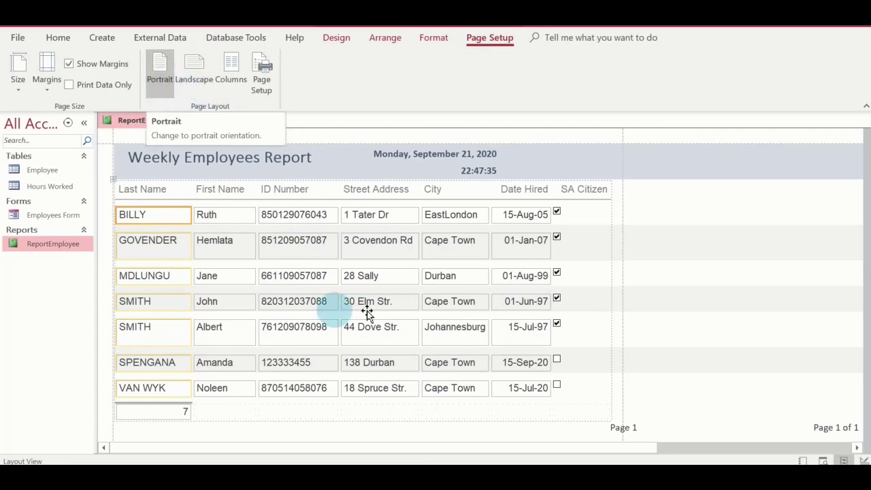
pyautogui.click(194, 77)
pyautogui.moveTo(447, 446); pyautogui.dragTo(385, 447)
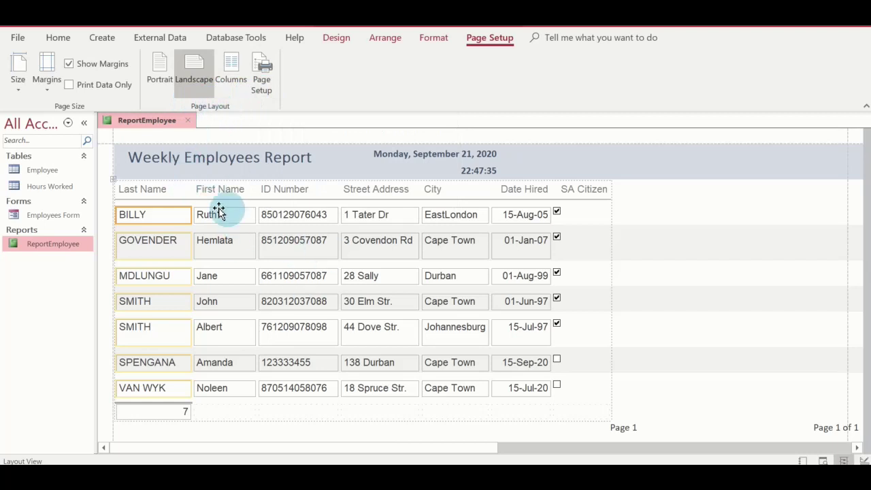
pyautogui.click(161, 81)
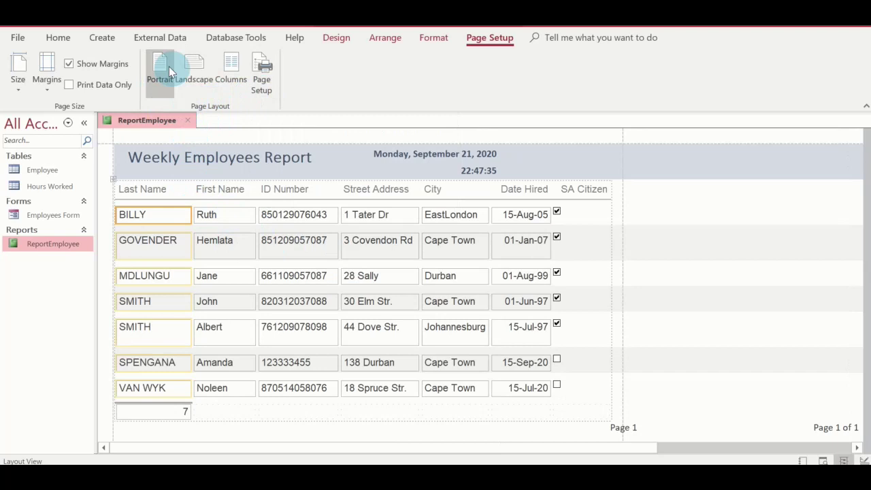
# Show ReportEmployee in Report View, save the report and close it
pyautogui.rightClick(151, 127)
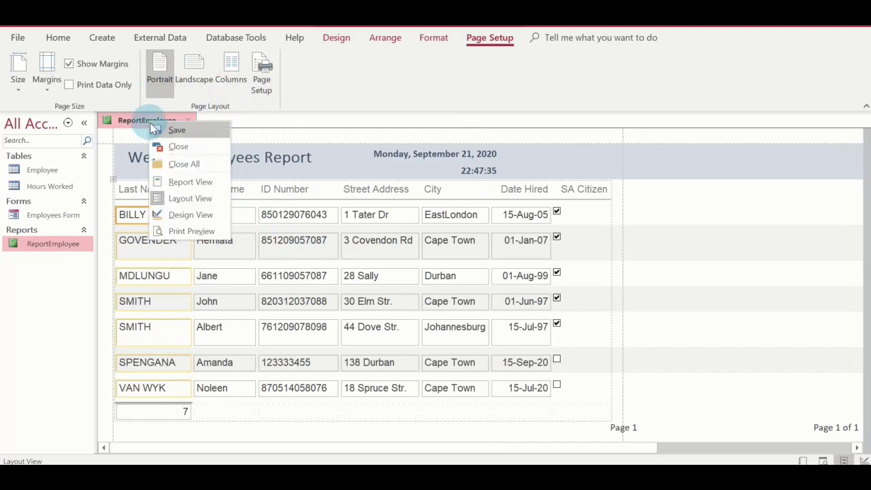
pyautogui.click(190, 182)
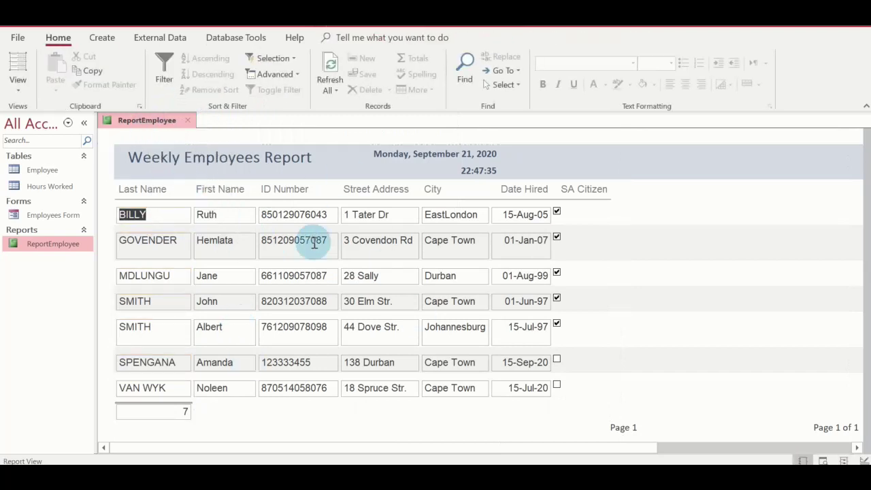
pyautogui.rightClick(156, 119)
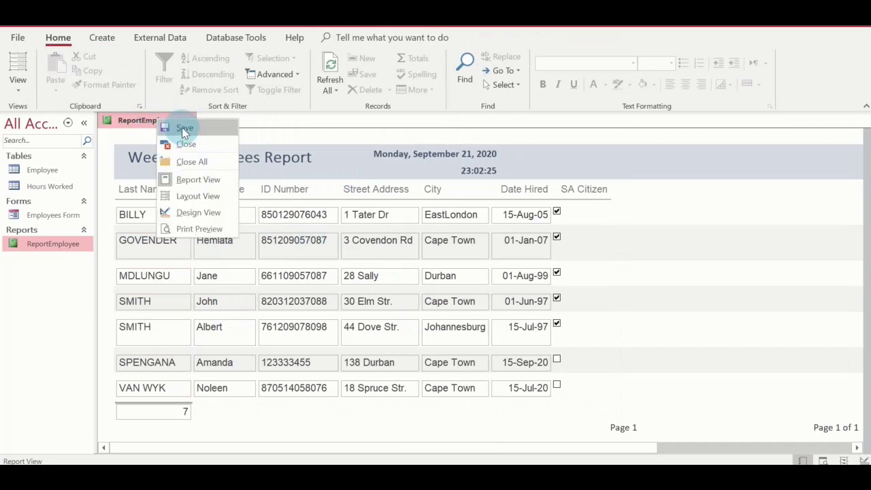
pyautogui.click(182, 127)
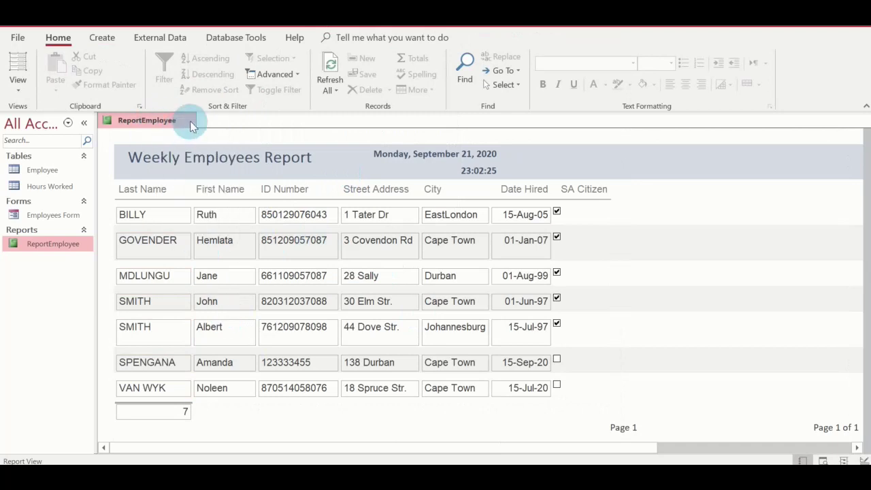
pyautogui.click(190, 122)
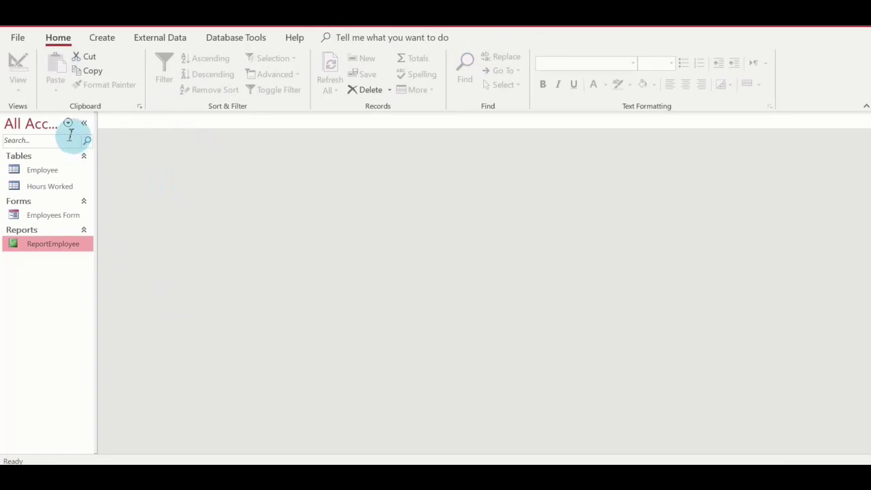